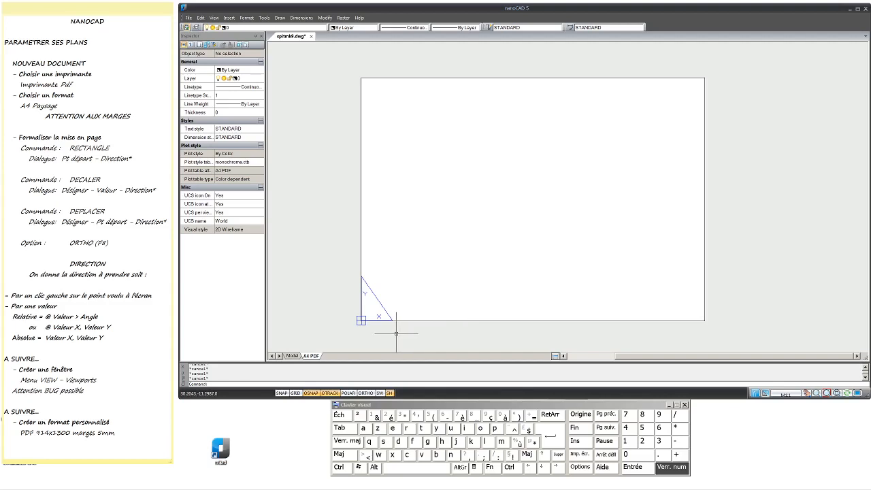
Draw a rectangle tracing the A4 sheet from its lower-left corner to its upper-right corner
type("r")
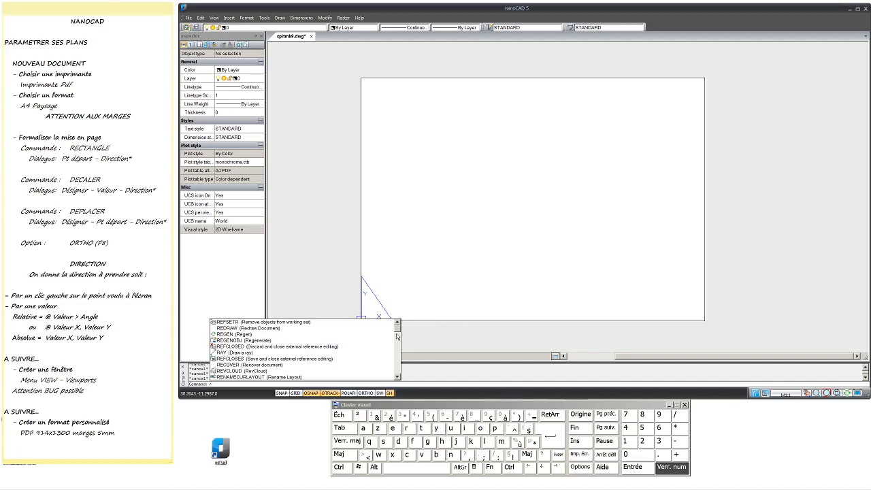
key("Return")
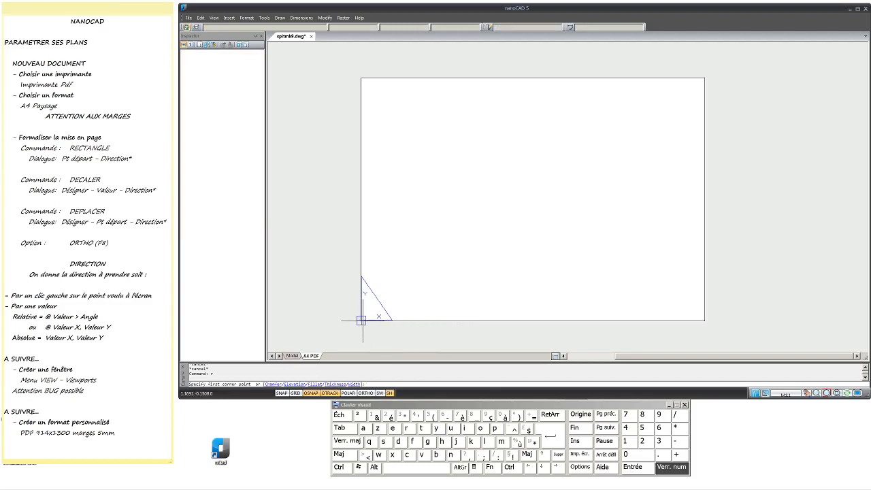
scroll(363, 323, "up", 12)
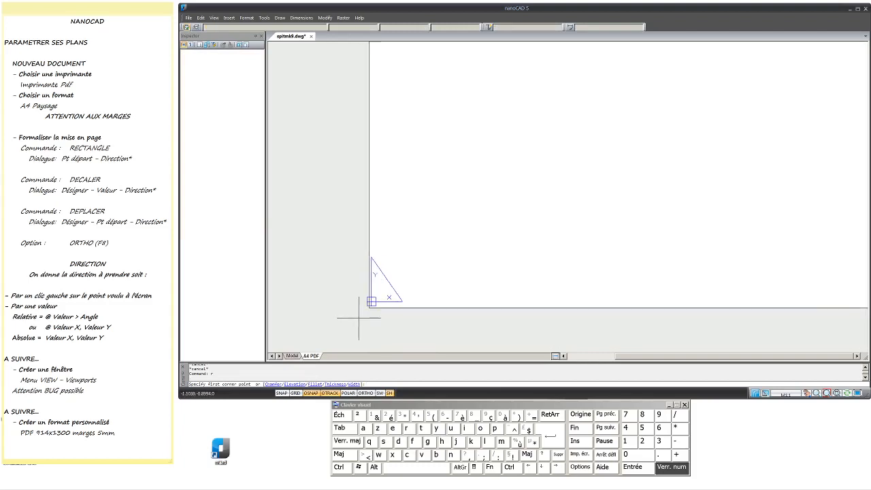
mouse_move(362, 341)
middle_mouse_down()
mouse_move(432, 205)
mouse_move(472, 164)
middle_mouse_up()
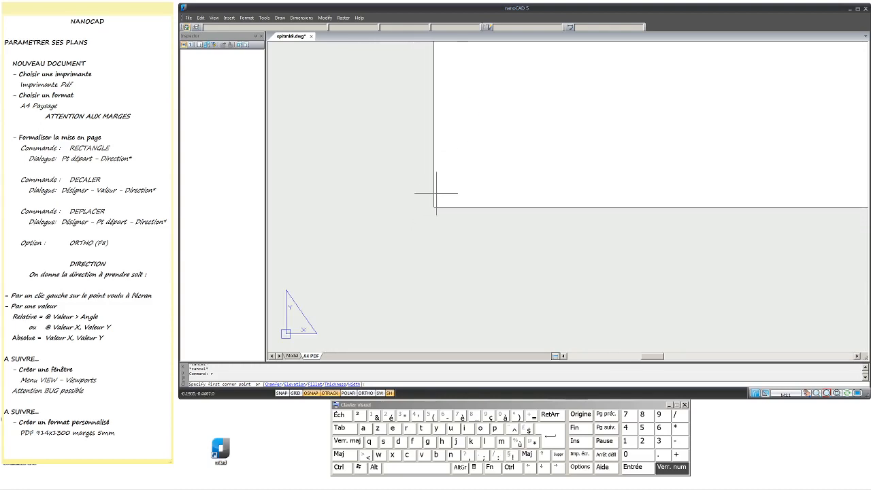
mouse_move(434, 209)
middle_mouse_down()
mouse_move(445, 189)
mouse_move(418, 211)
mouse_move(422, 223)
middle_mouse_up()
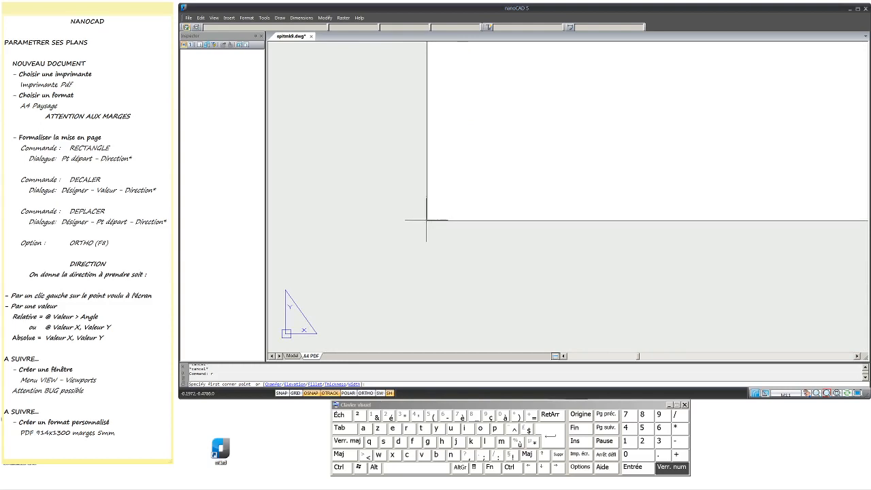
left_click(428, 221)
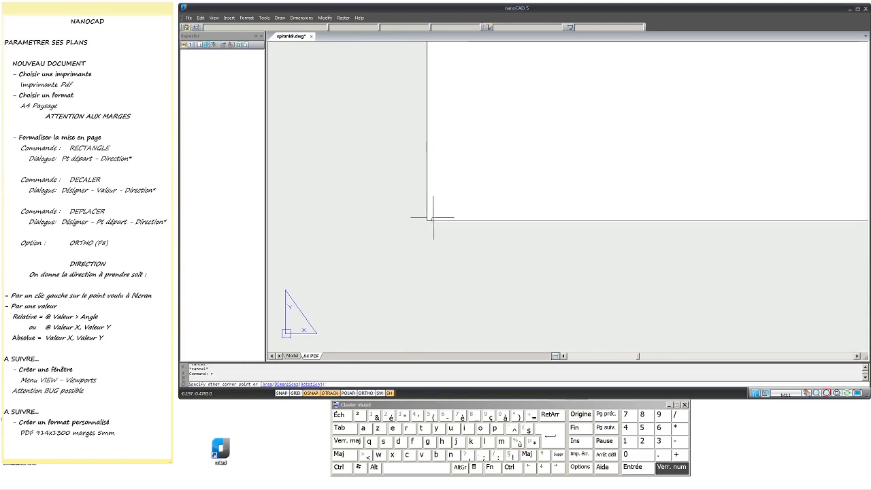
middle_click_drag(428, 220, 437, 217)
scroll(434, 221, "down", 12)
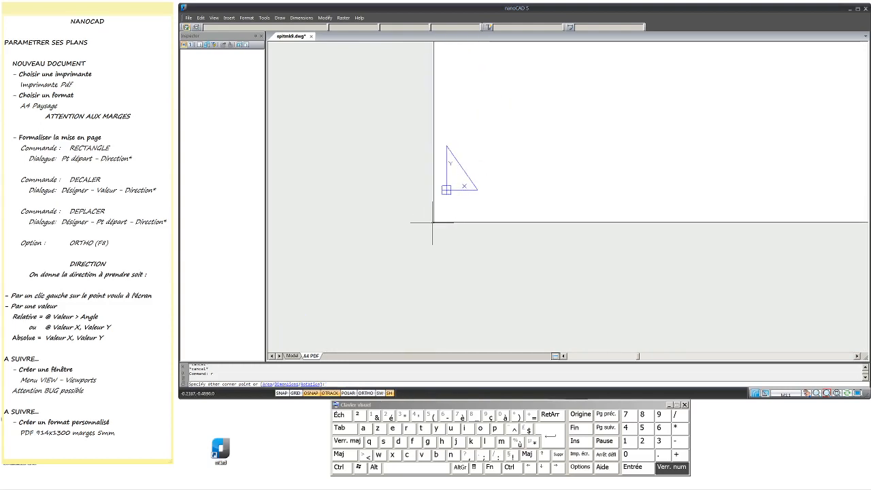
scroll(434, 221, "down", 5)
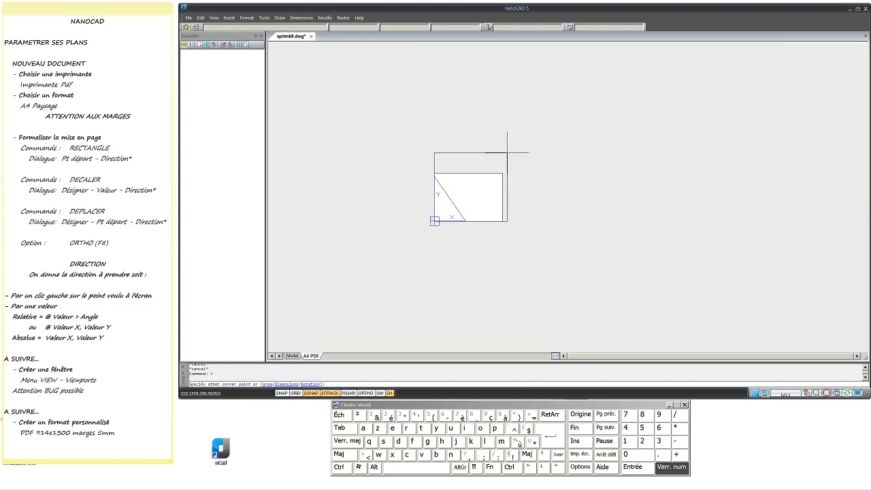
scroll(493, 174, "up", 5)
scroll(496, 271, "up", 8)
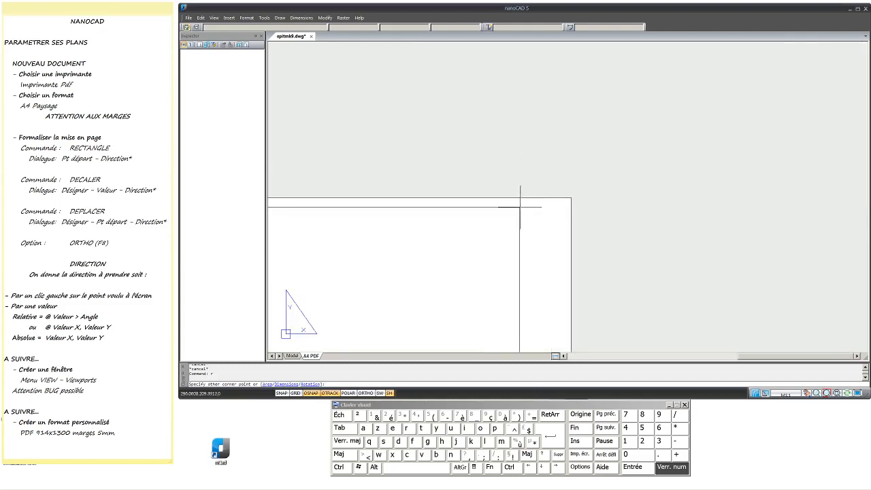
scroll(613, 225, "up", 2)
scroll(712, 254, "down", 2)
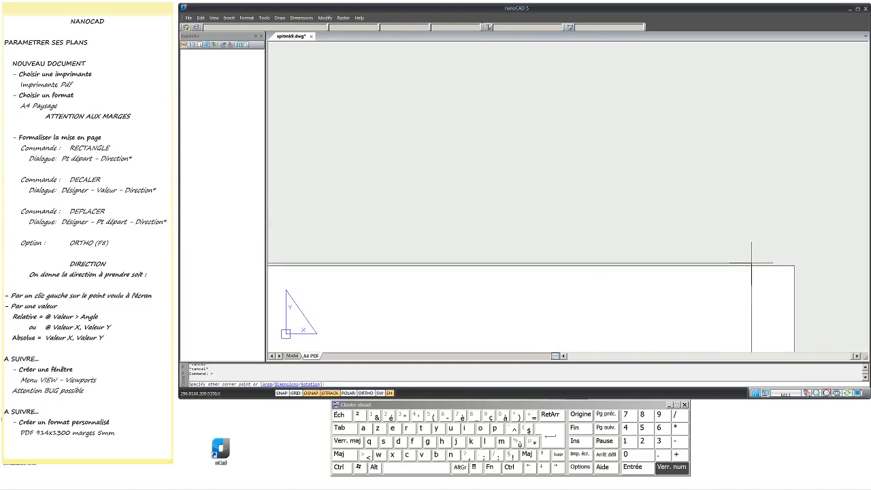
mouse_move(806, 269)
middle_mouse_down()
mouse_move(667, 231)
mouse_move(562, 217)
middle_mouse_up()
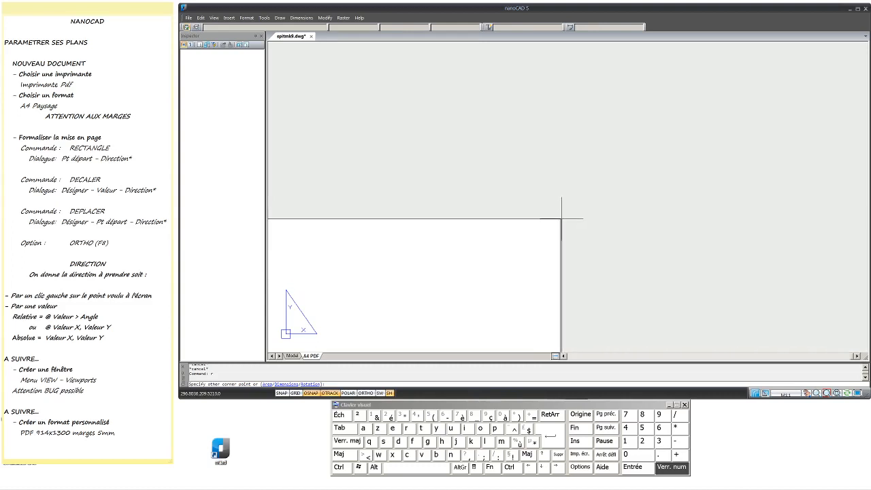
left_click(560, 219)
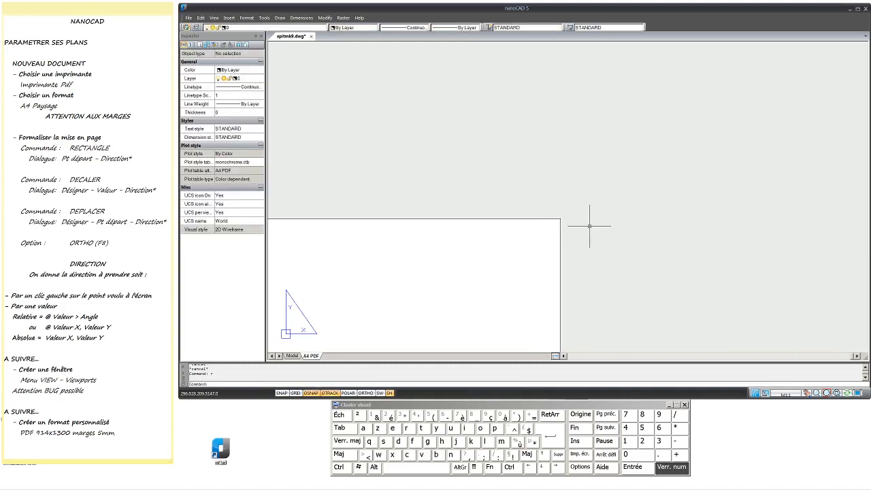
Select the rectangle traced around the sheet and examine its outline at the drawing extents
scroll(564, 227, "down", 3)
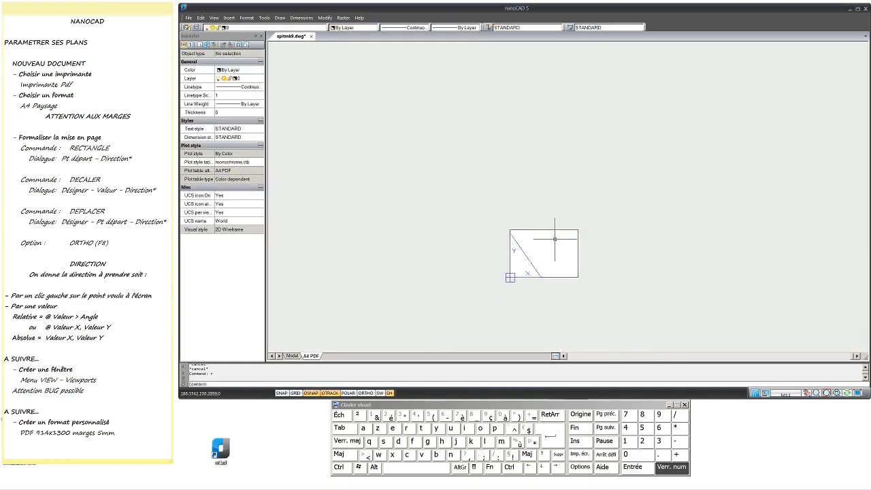
left_click(541, 229)
scroll(578, 273, "down", 3)
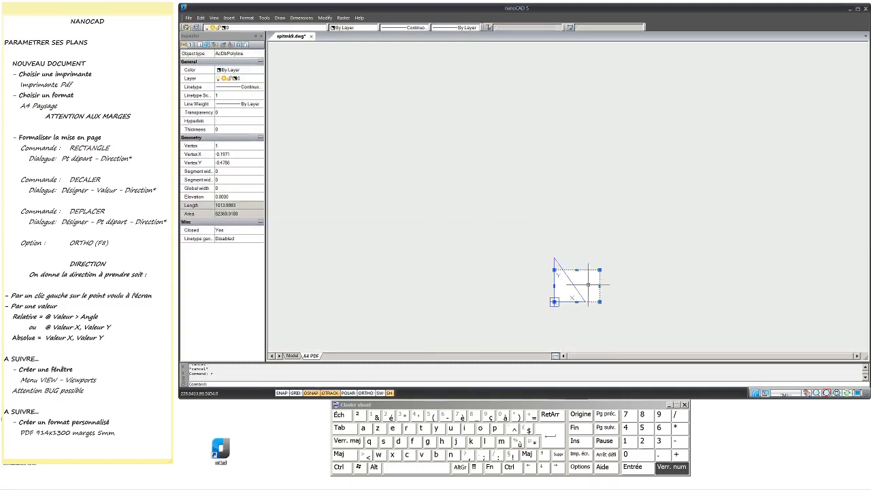
scroll(586, 296, "up", 3)
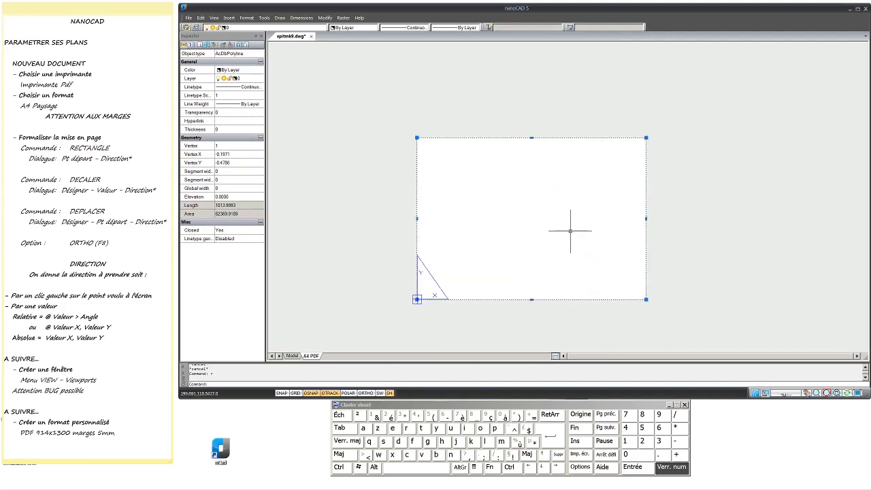
middle_click(545, 119)
middle_click(545, 119)
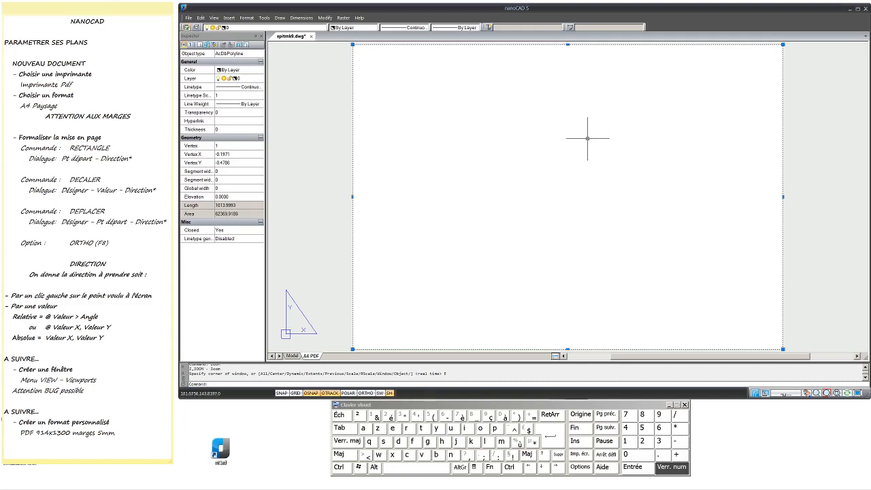
scroll(569, 187, "down", 3)
middle_click_drag(569, 187, 469, 210)
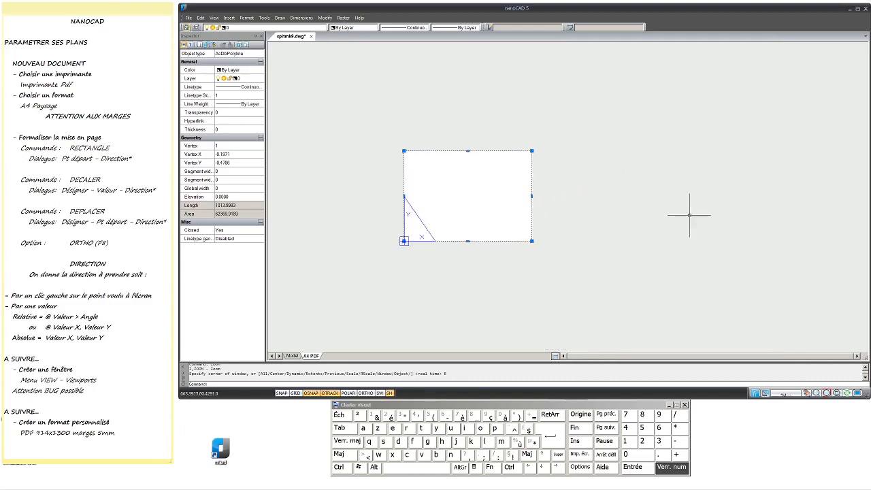
key("Escape")
Draw a small rectangle outside the sheet on its right side, with its first corner at about 640, 5
type("r")
key("Return")
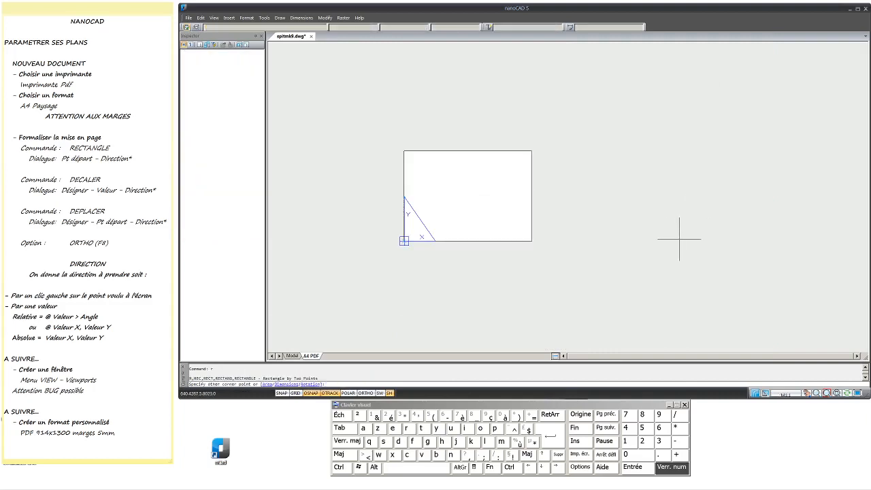
left_click(679, 238)
left_click(739, 208)
middle_click(612, 164)
middle_click(612, 164)
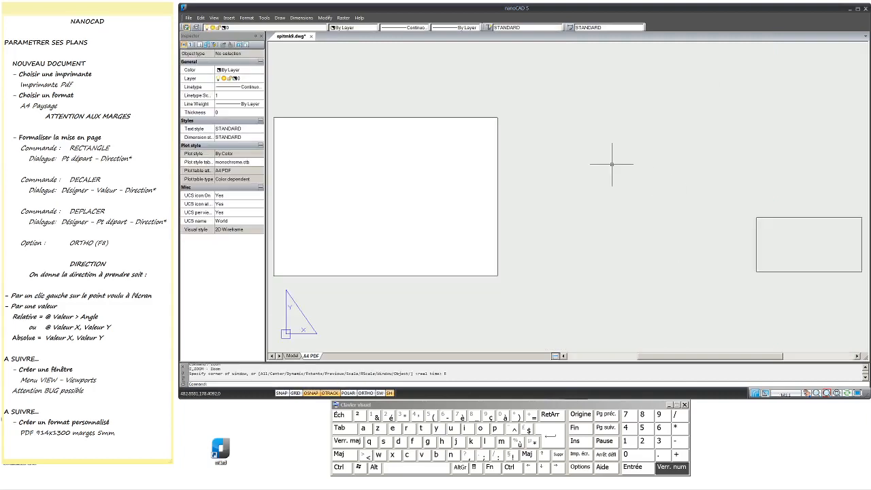
Delete the small rectangle outside the sheet and the rectangle traced around the sheet
left_click(809, 217)
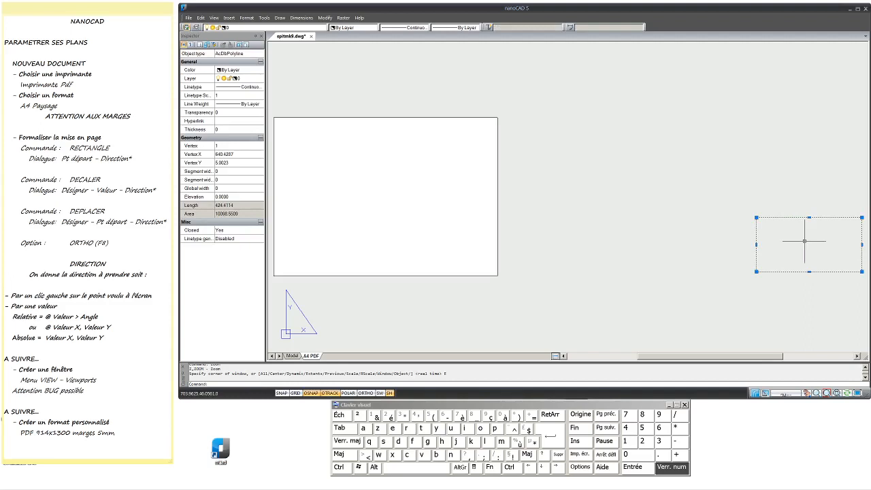
key("Delete")
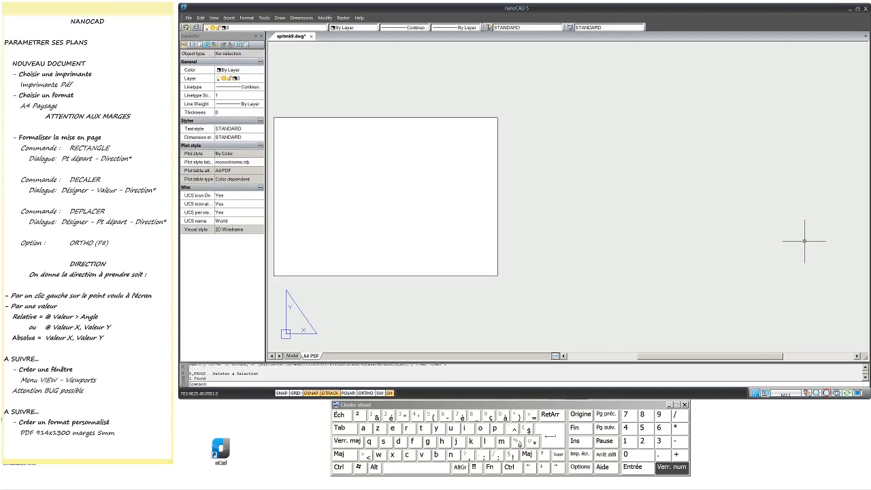
type("z")
key("Return")
type("e")
key("Return")
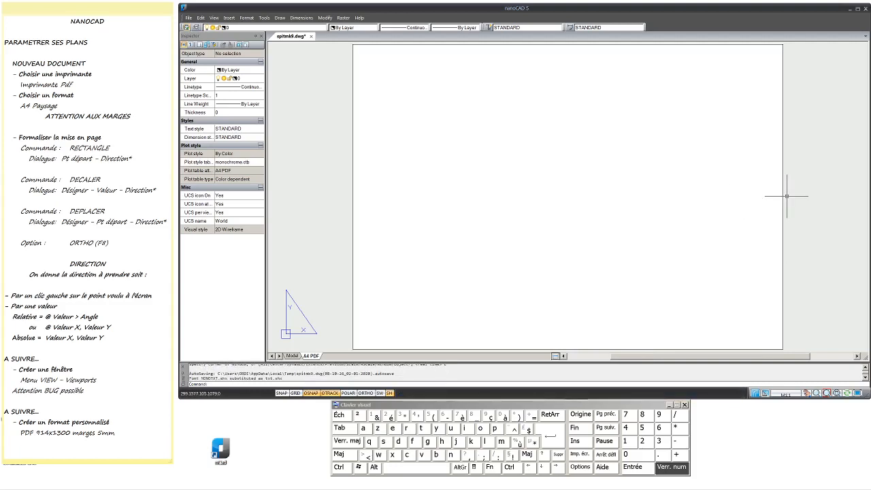
left_click_drag(792, 139, 766, 151)
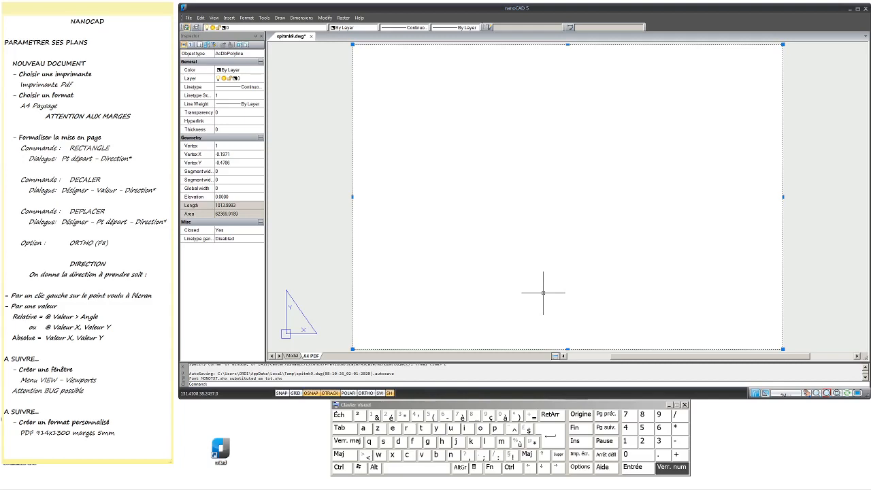
key("Delete")
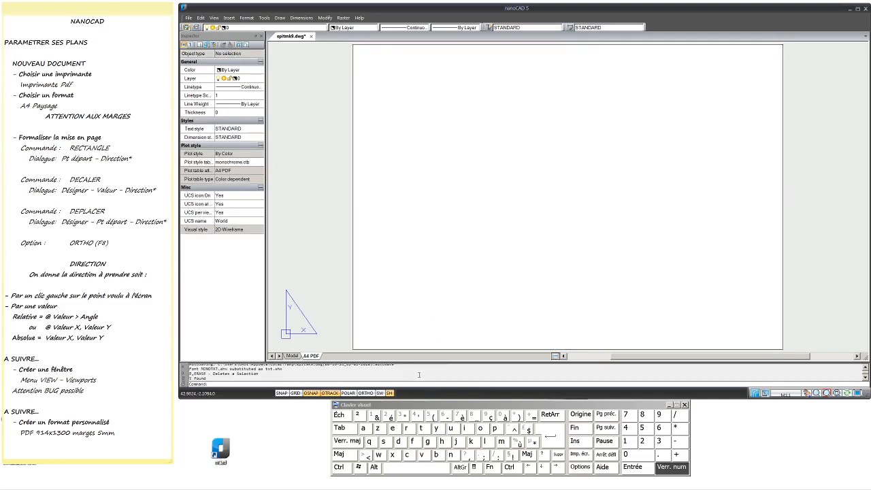
left_click(234, 384)
left_click(395, 334)
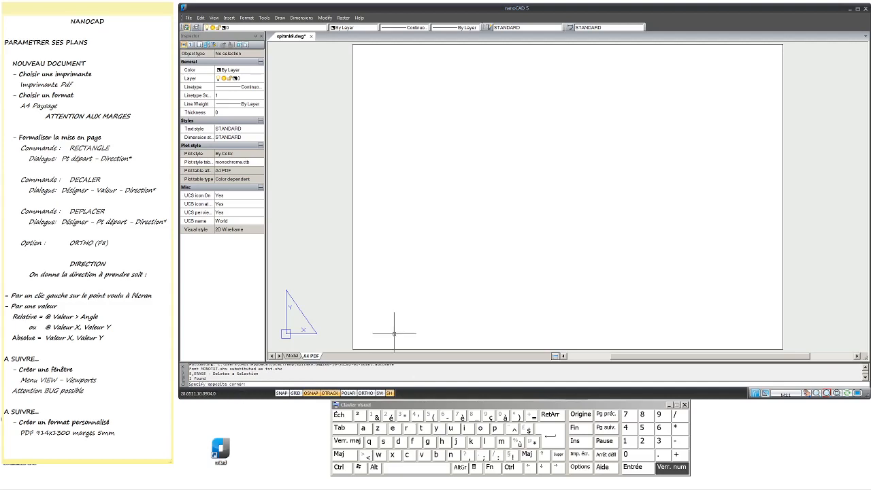
left_click(408, 429)
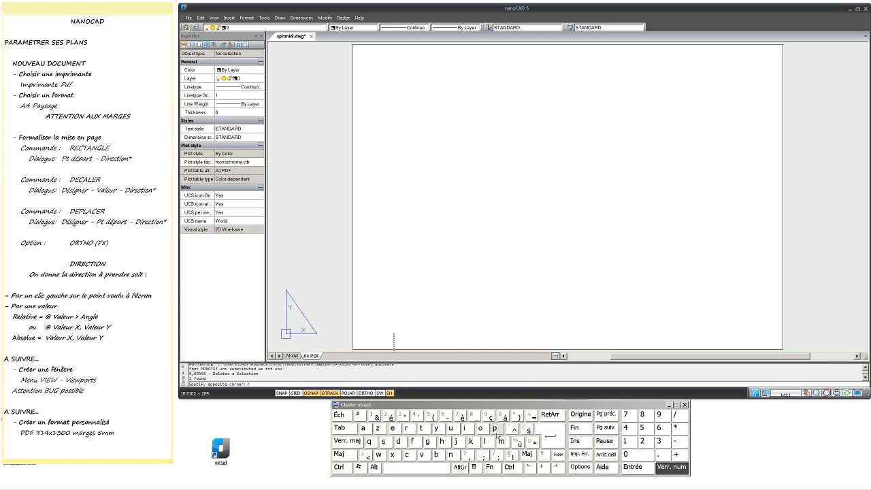
left_click(417, 468)
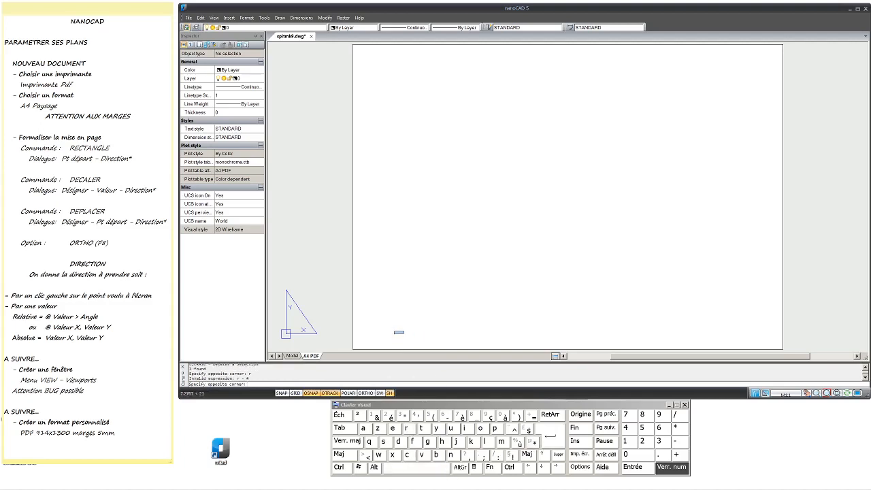
left_click(371, 318)
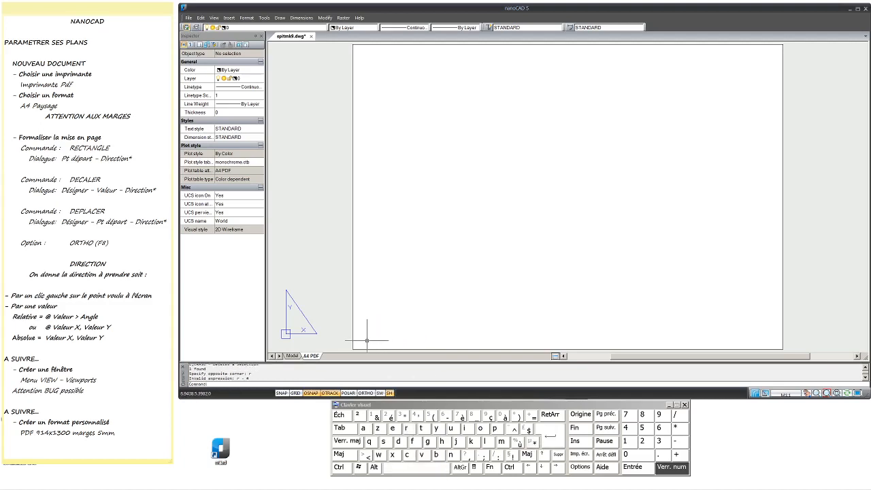
left_click(407, 429)
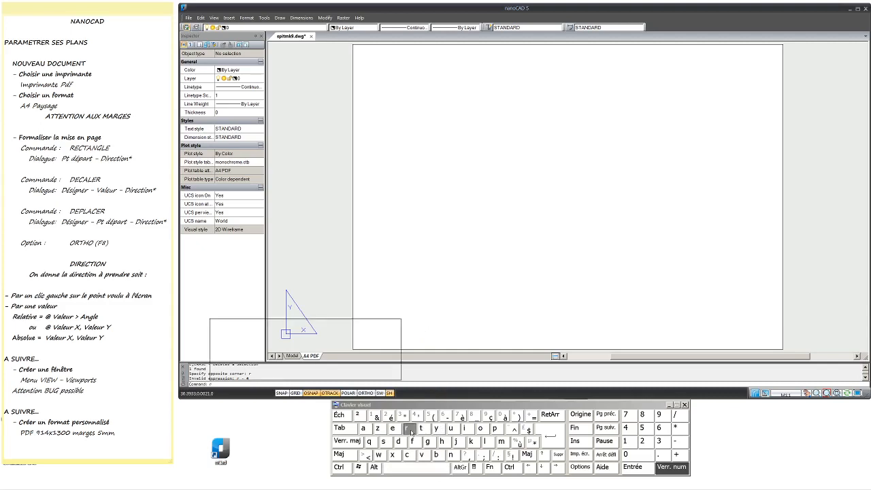
left_click(417, 468)
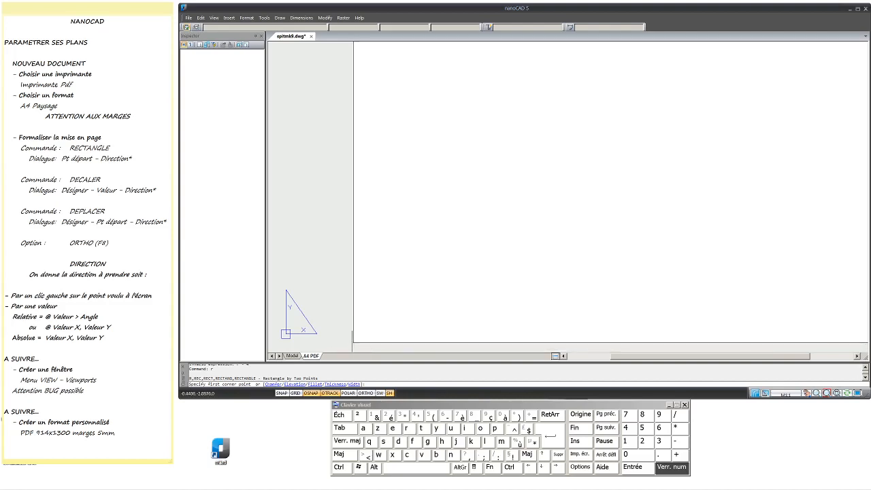
scroll(352, 350, "up", 4)
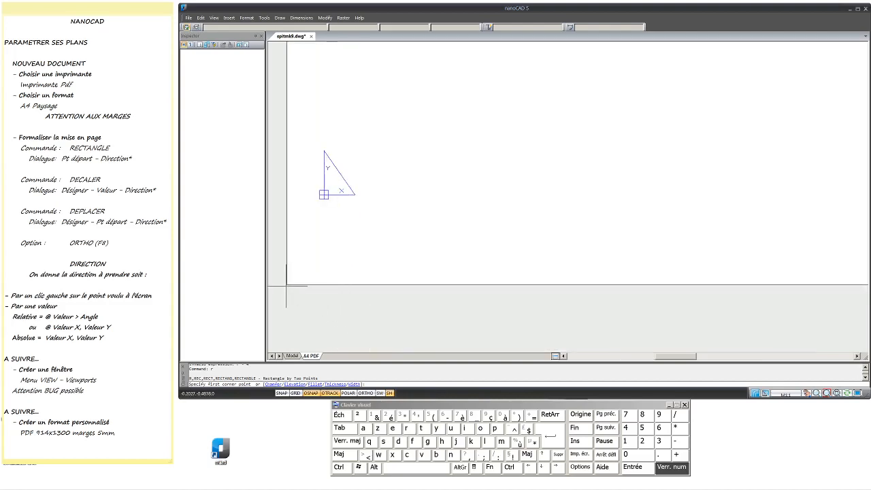
left_click(287, 285)
scroll(382, 283, "down", 3)
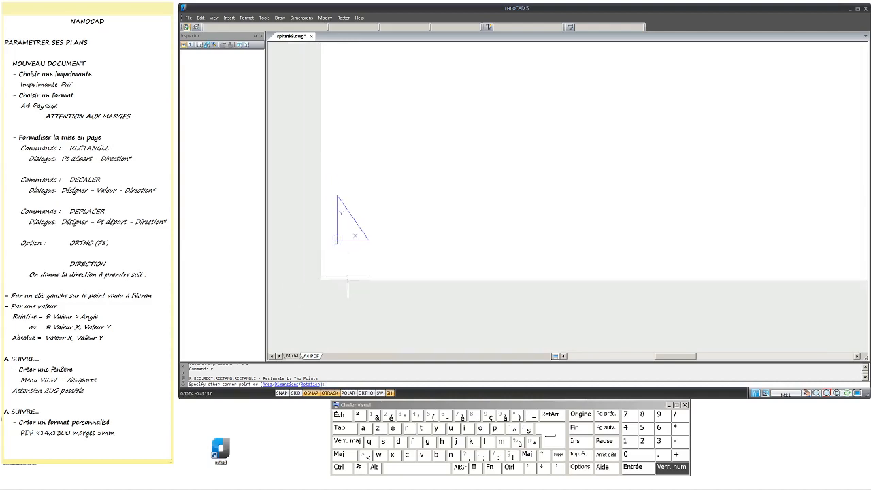
scroll(414, 335, "down", 3)
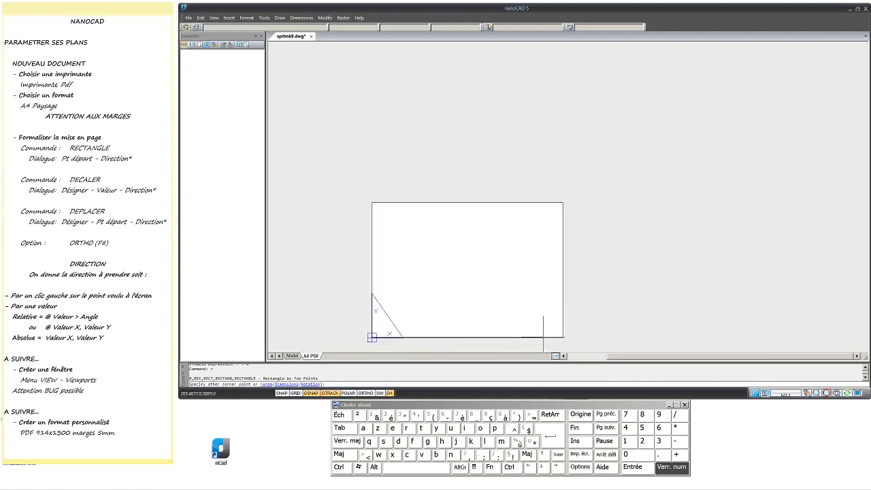
left_click(460, 467)
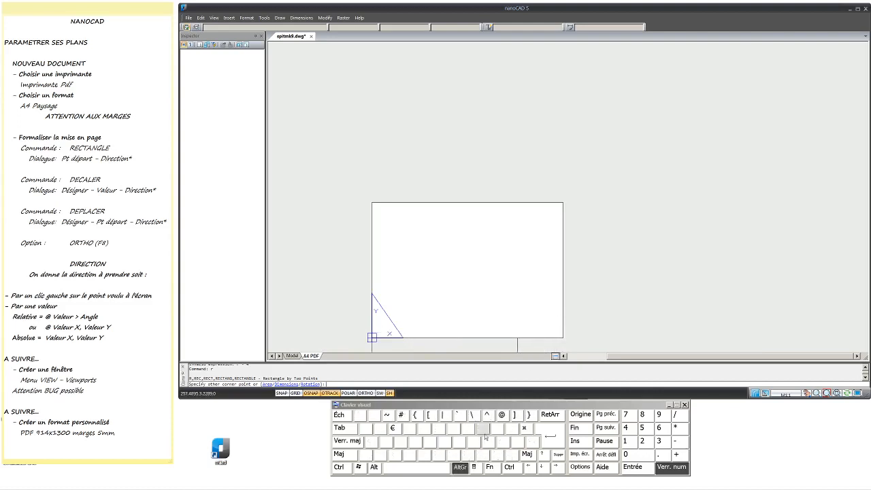
left_click(502, 414)
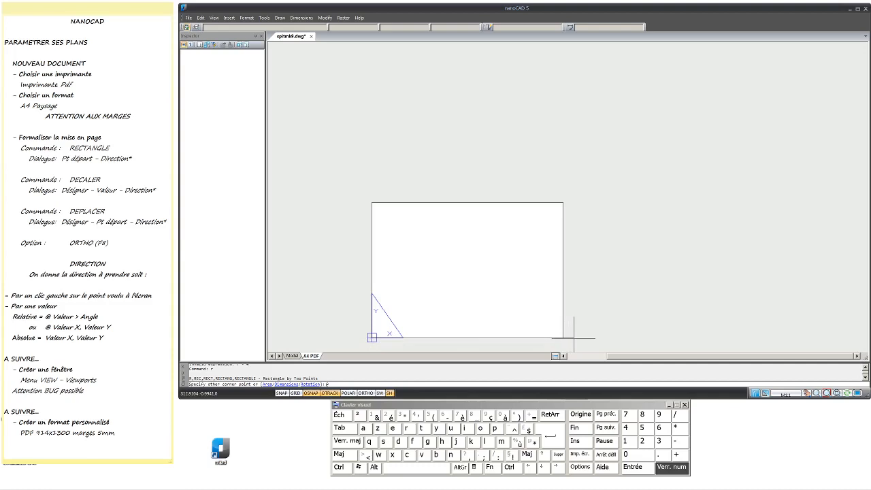
left_click(642, 442)
left_click(659, 414)
left_click(626, 415)
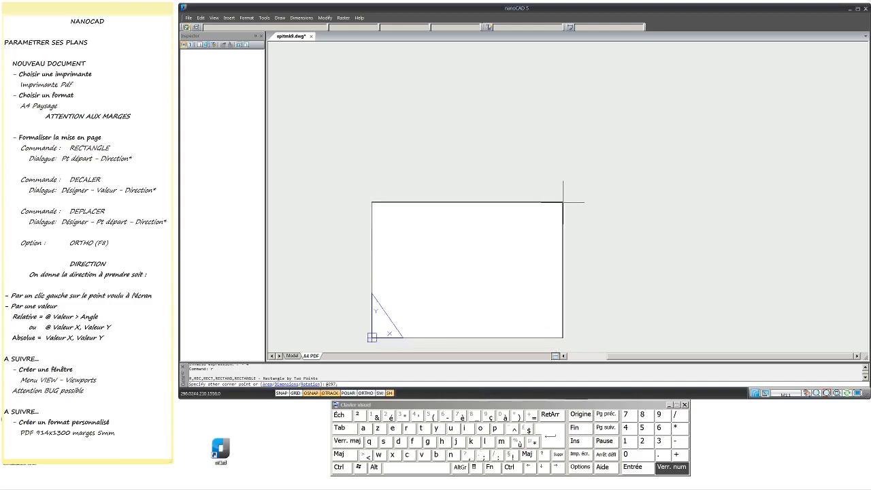
left_click(642, 441)
left_click(626, 441)
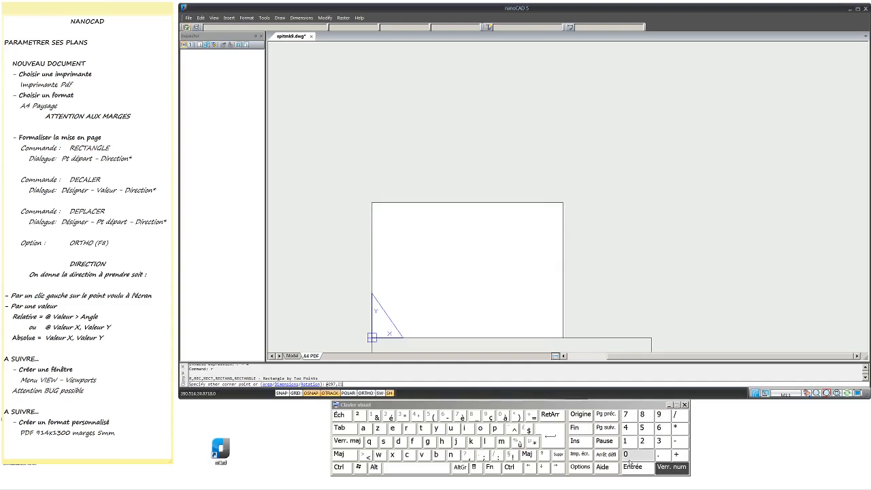
left_click(437, 470)
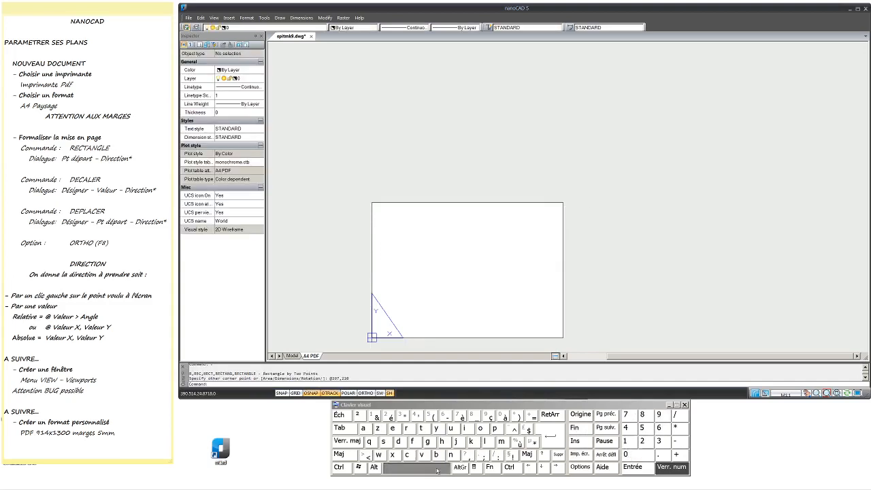
Select the rectangle around the sheet to examine its outline and properties, and clear the selection
left_click(563, 253)
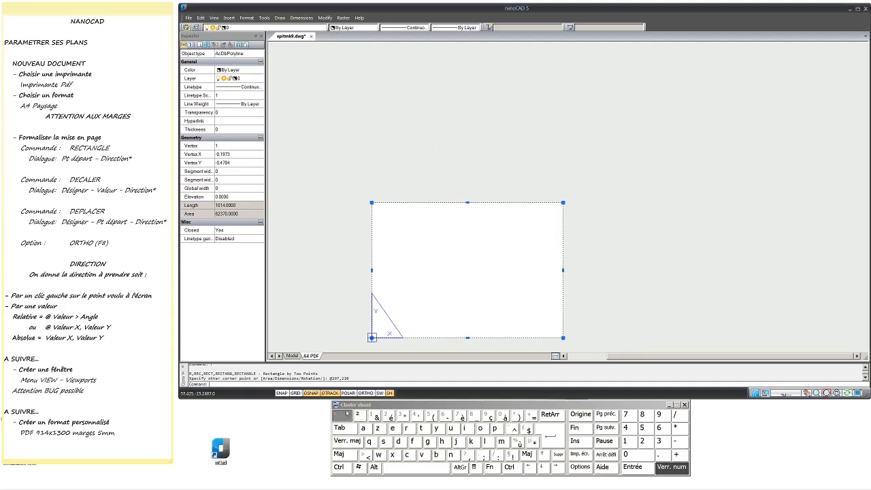
left_click(463, 168)
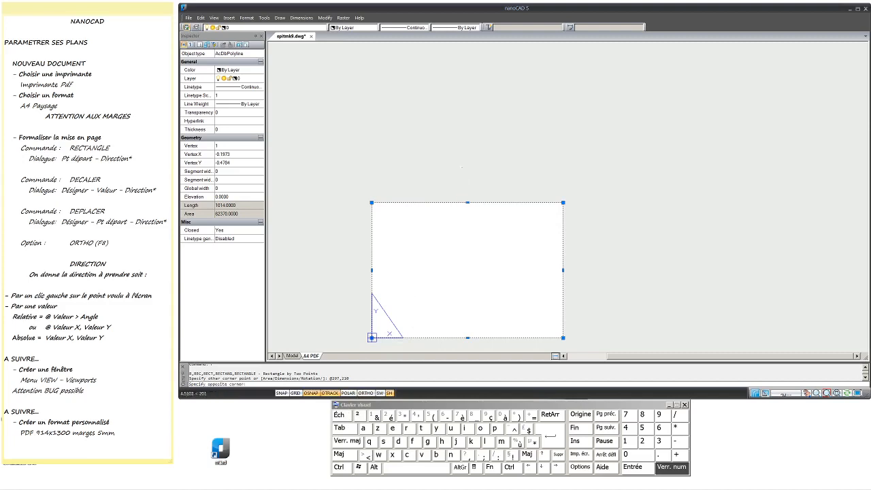
left_click(431, 218)
left_click(341, 415)
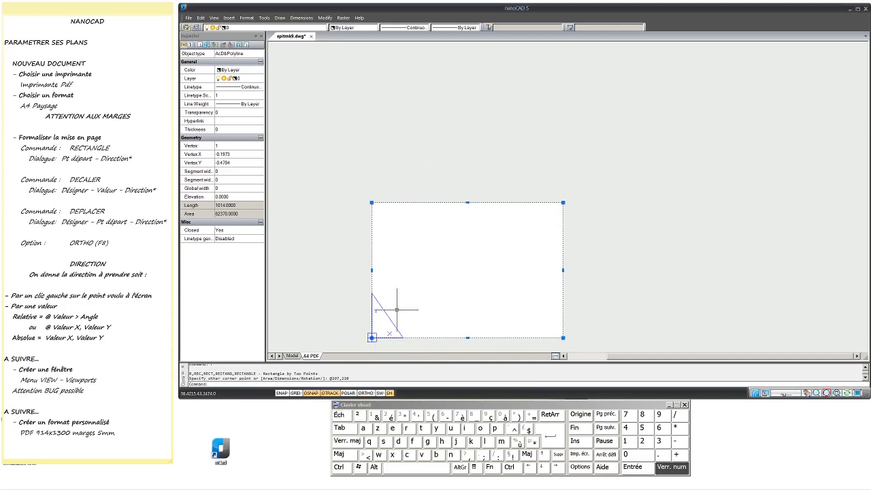
left_click(395, 162)
key("Escape")
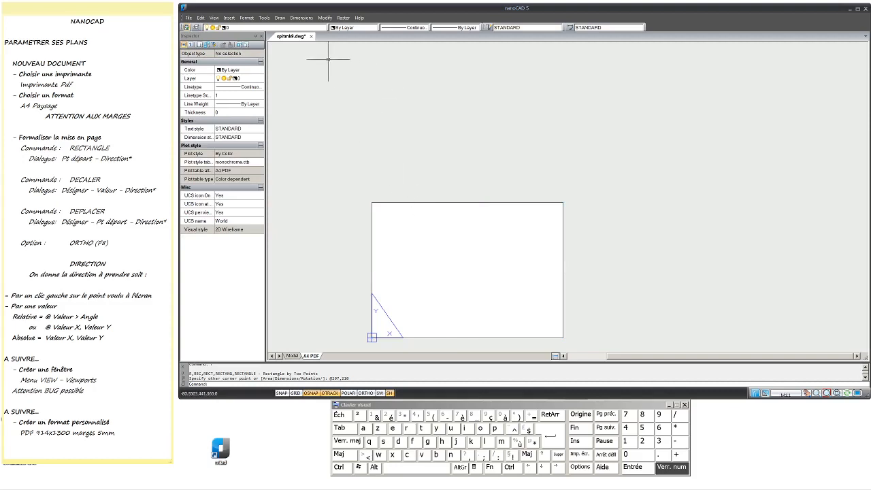
Offset the rectangle around the sheet inward by a distance of 5
left_click(324, 19)
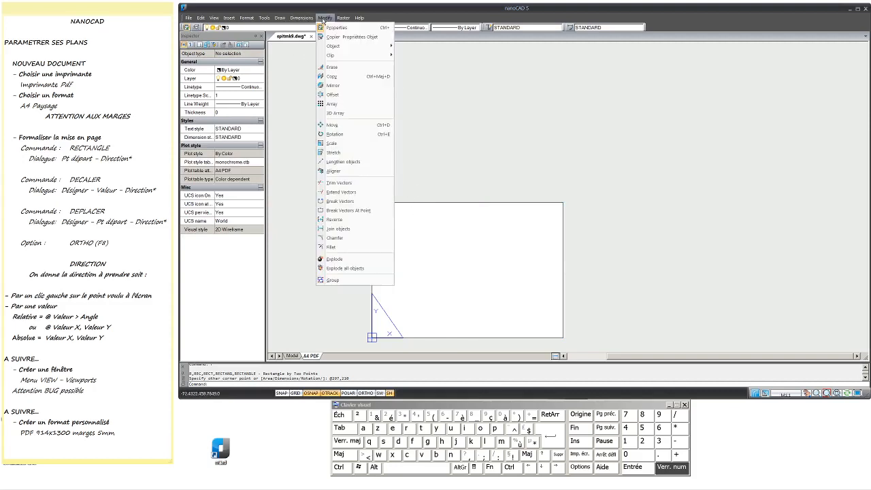
left_click(346, 97)
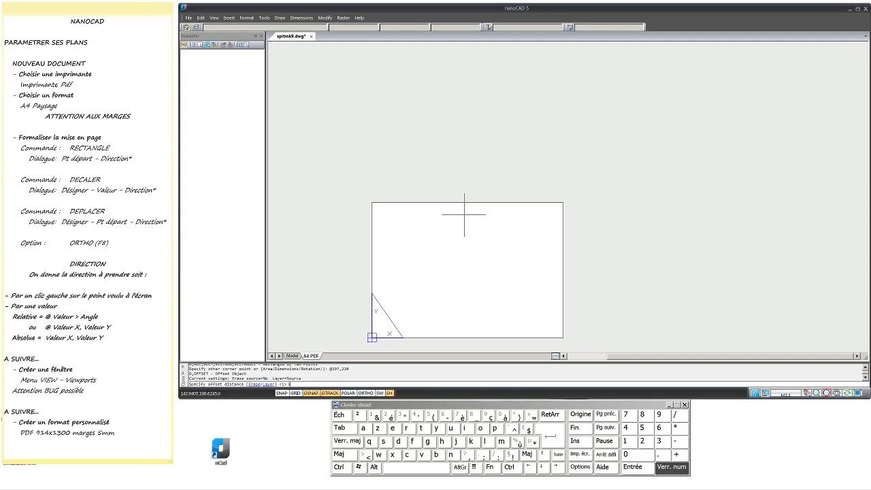
key("Return")
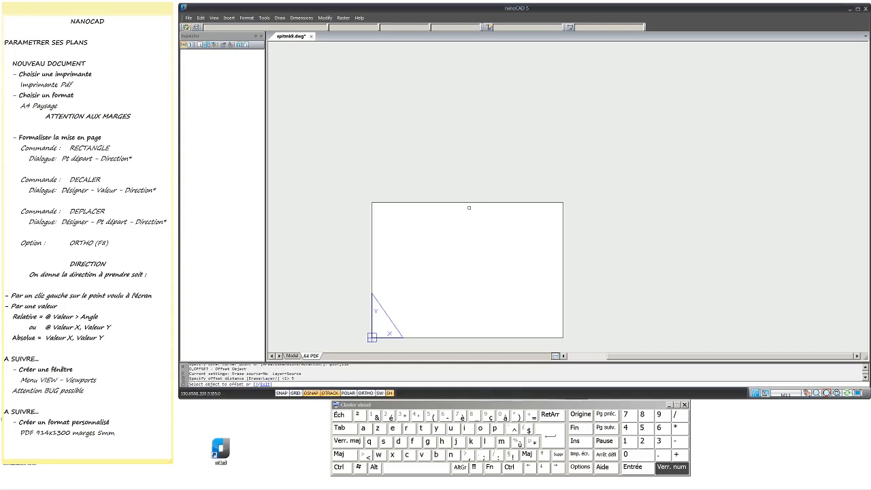
left_click(469, 206)
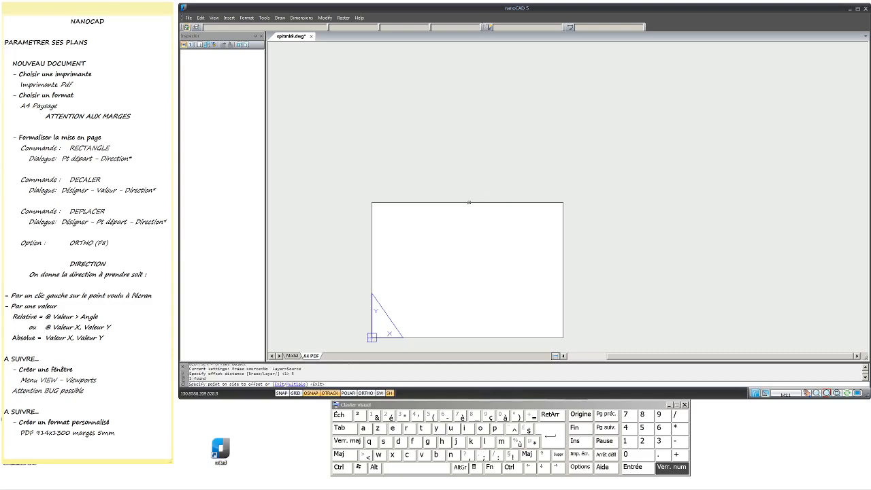
left_click(487, 246)
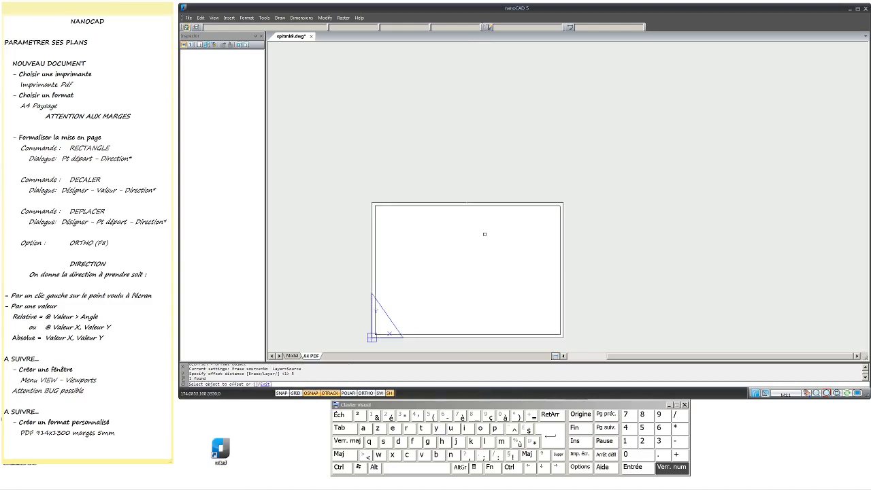
left_click(339, 415)
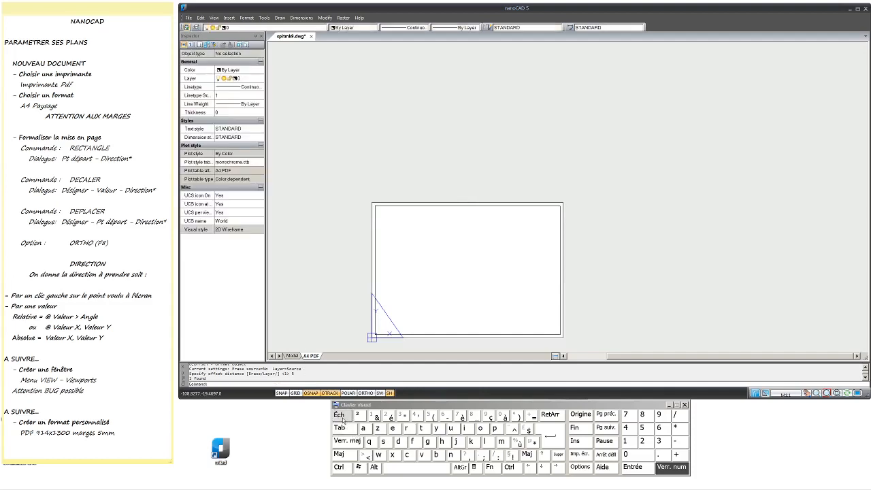
Select the inner offset rectangle to examine its position and properties, and clear the selection
left_click(456, 204)
scroll(455, 204, "up", 3)
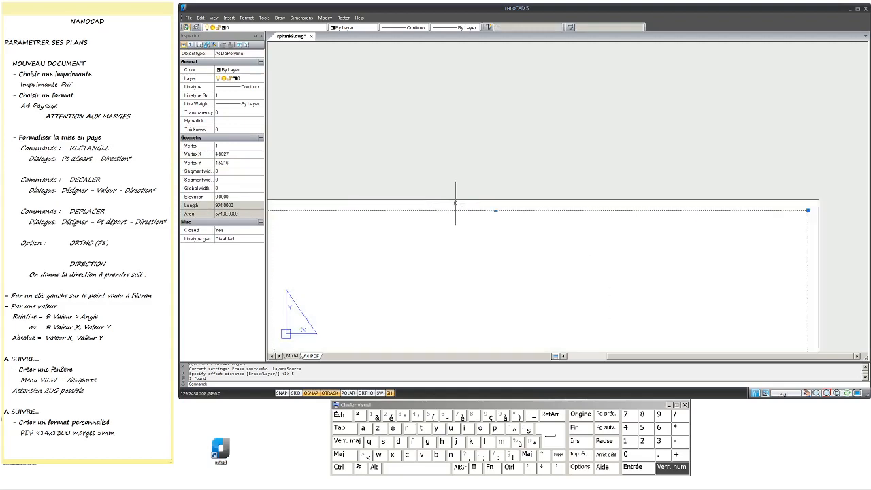
scroll(459, 211, "down", 3)
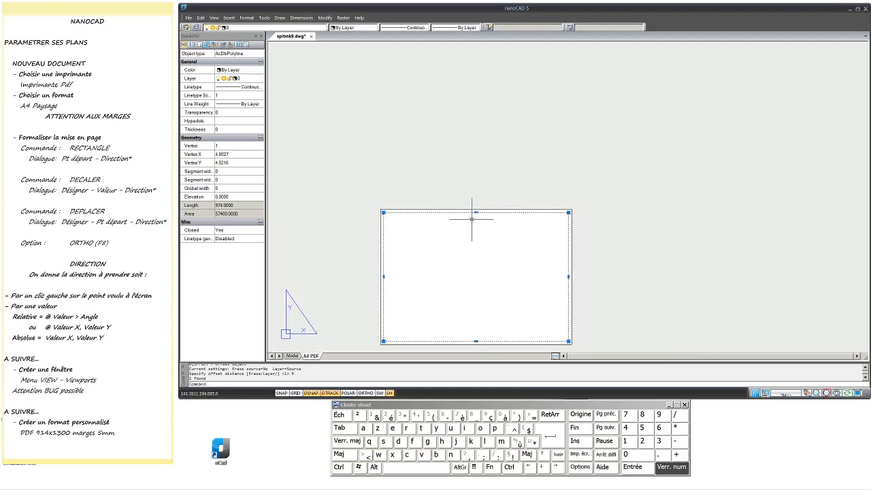
middle_click_drag(477, 274, 497, 218)
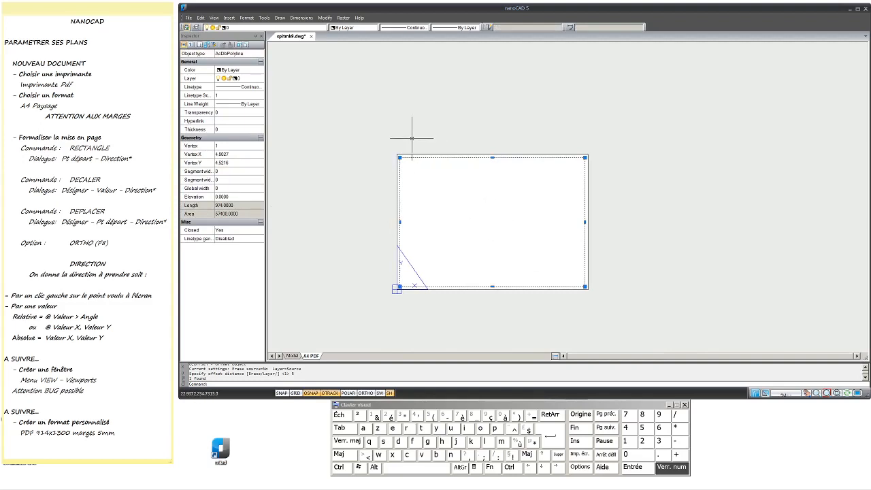
key("Escape")
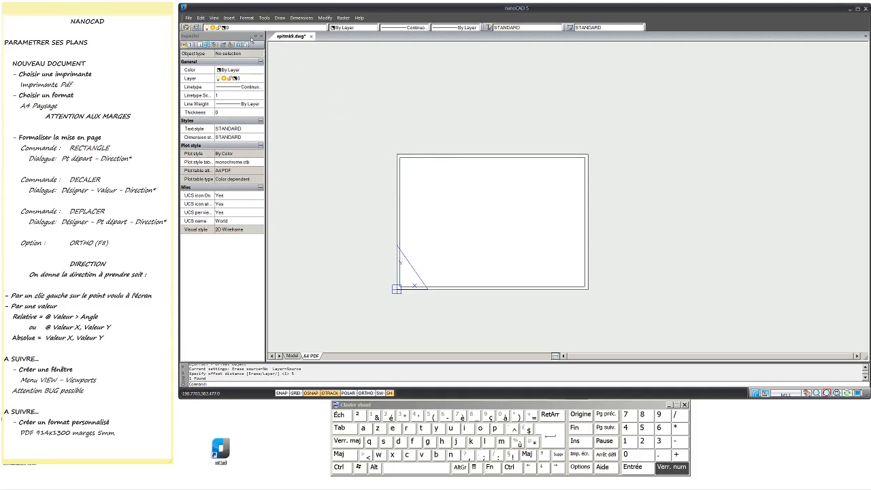
Insert a rectangular viewport near the inner frame's left side, using the default Paper view scale
left_click(213, 18)
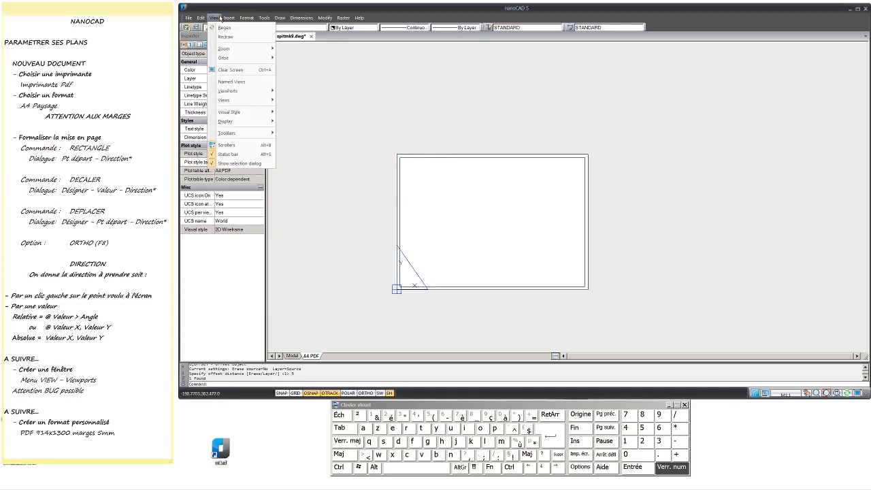
mouse_move(241, 92)
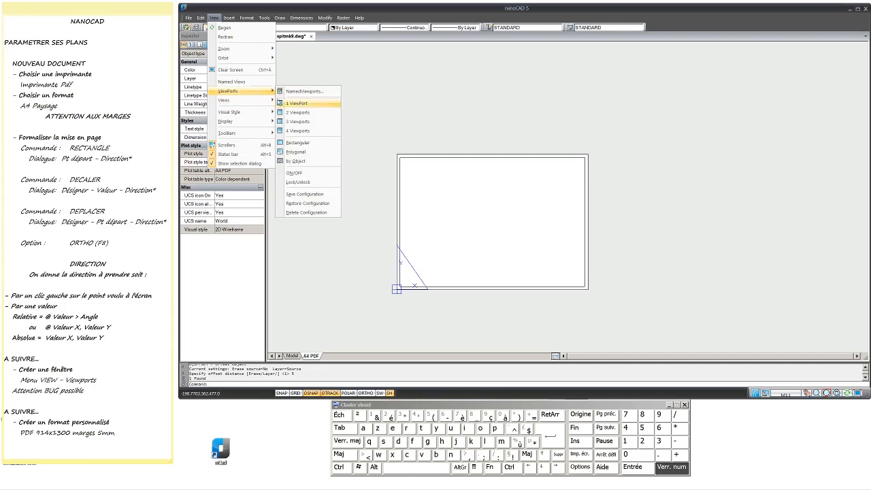
left_click(308, 144)
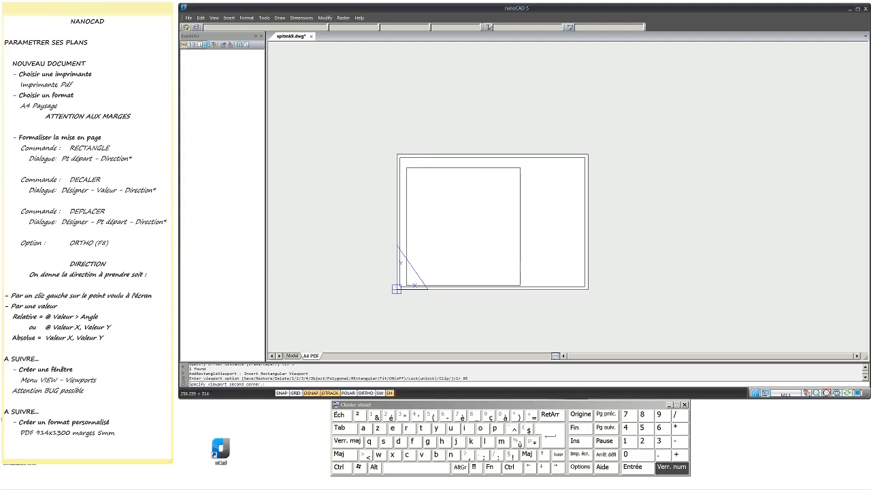
left_click(516, 276)
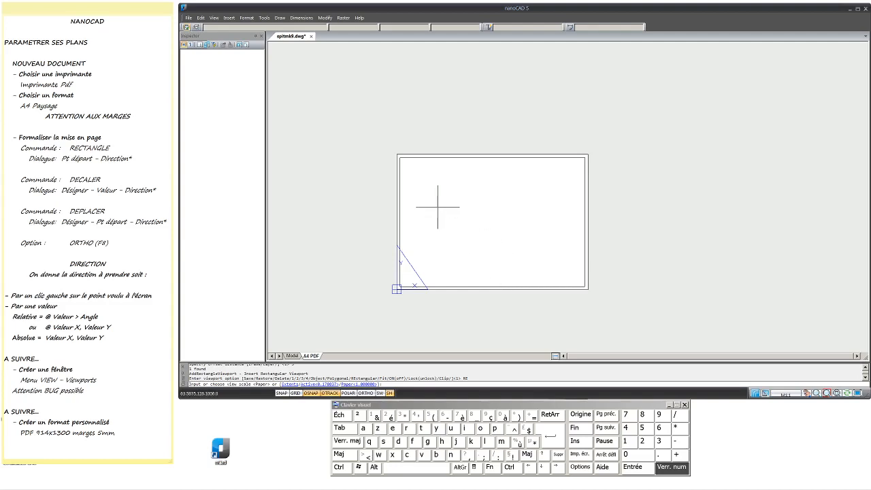
key("Return")
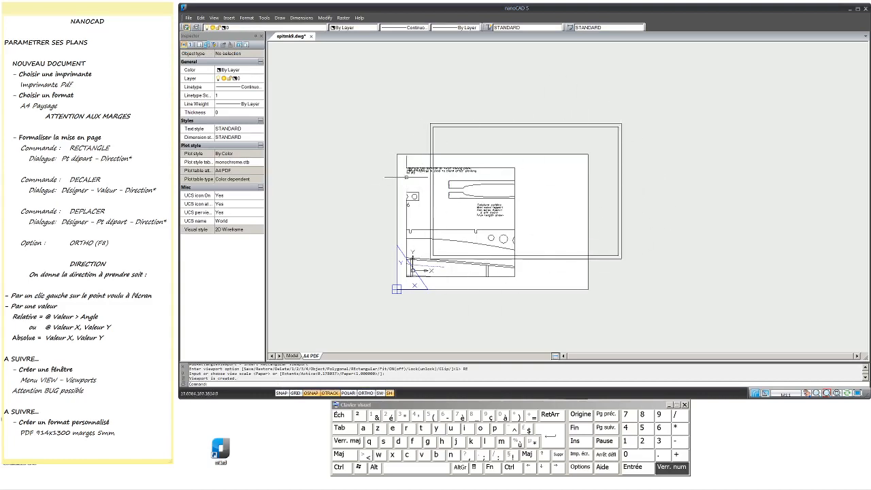
Select the displaced outer frame and regenerate the drawing to refresh the sheet's display
left_click(583, 123)
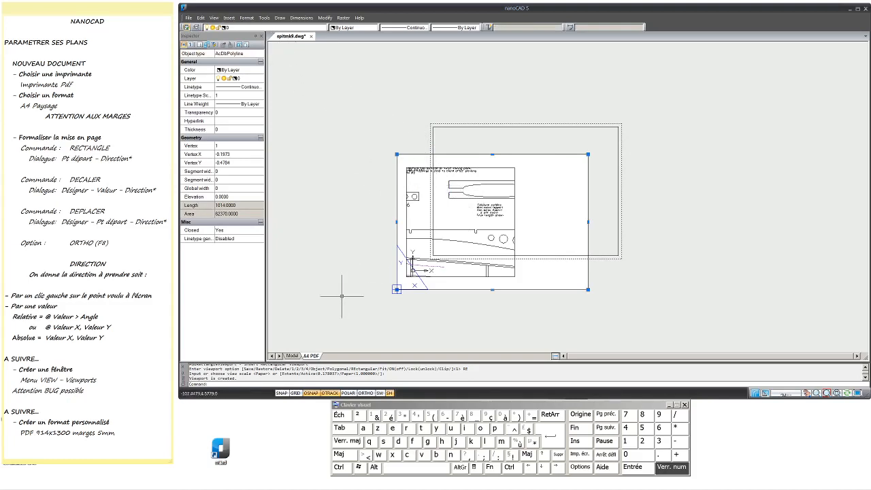
left_click(214, 19)
left_click(227, 29)
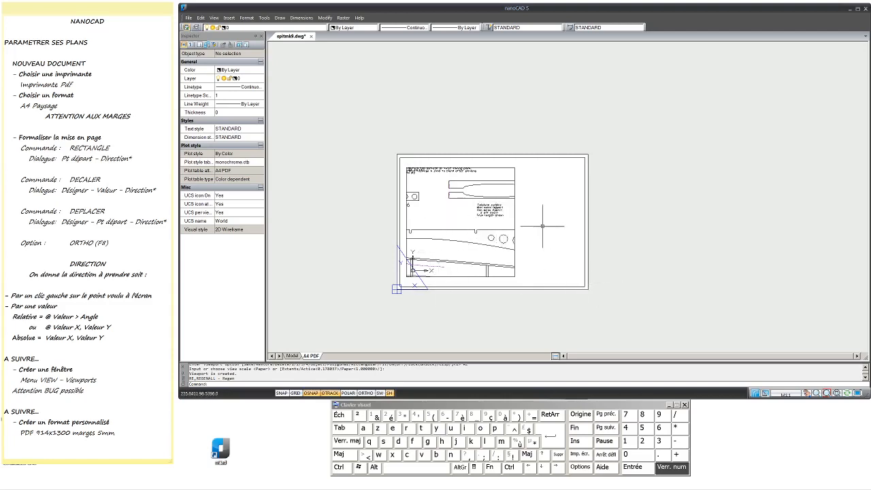
left_click(214, 18)
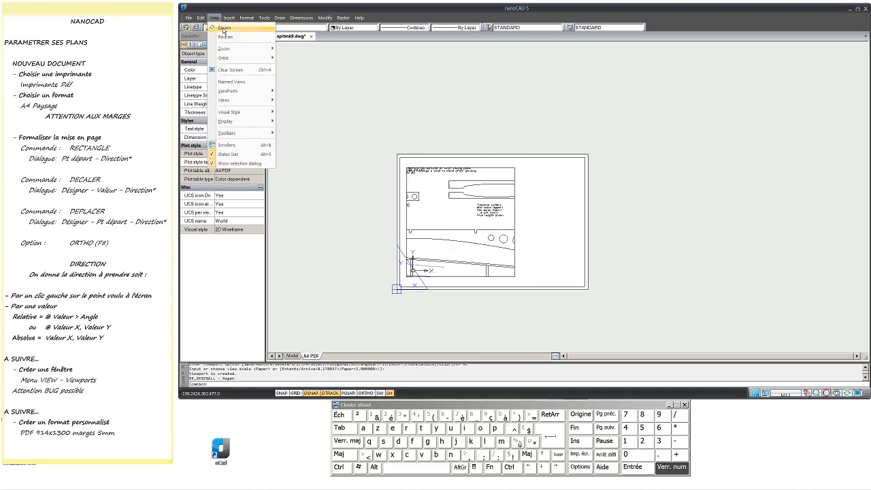
left_click(325, 206)
left_click(337, 207)
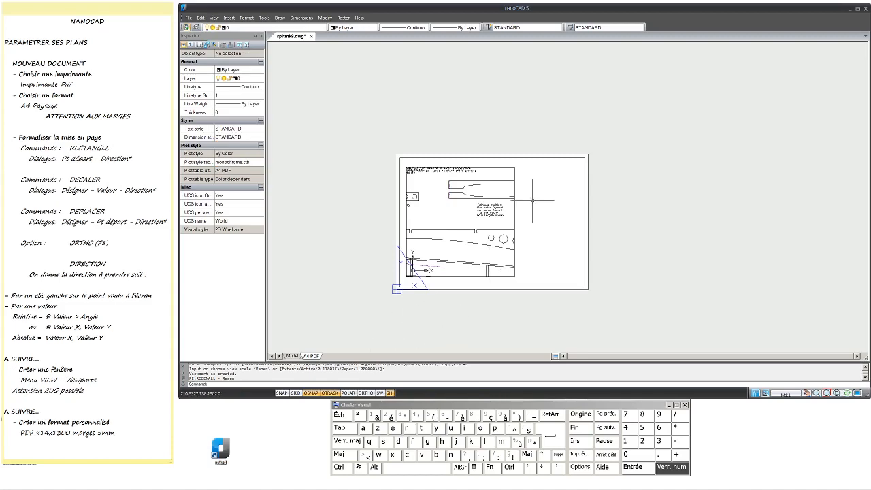
scroll(532, 200, "up", 5)
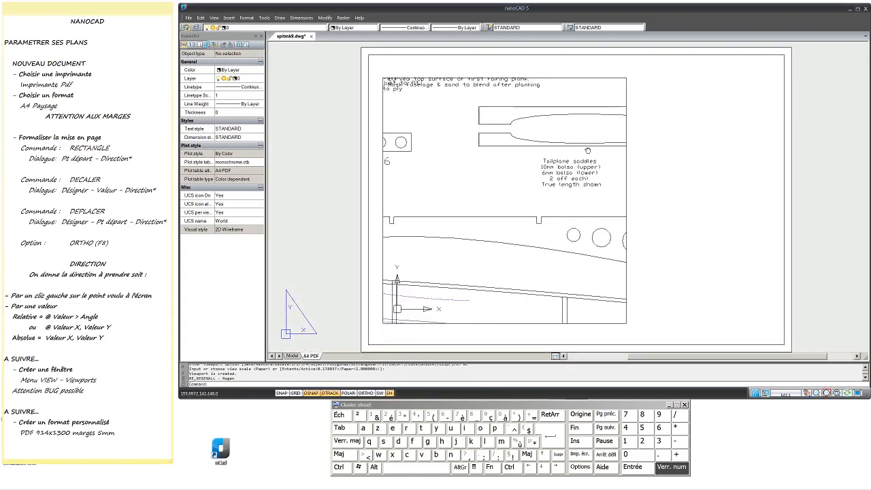
scroll(587, 150, "down", 3)
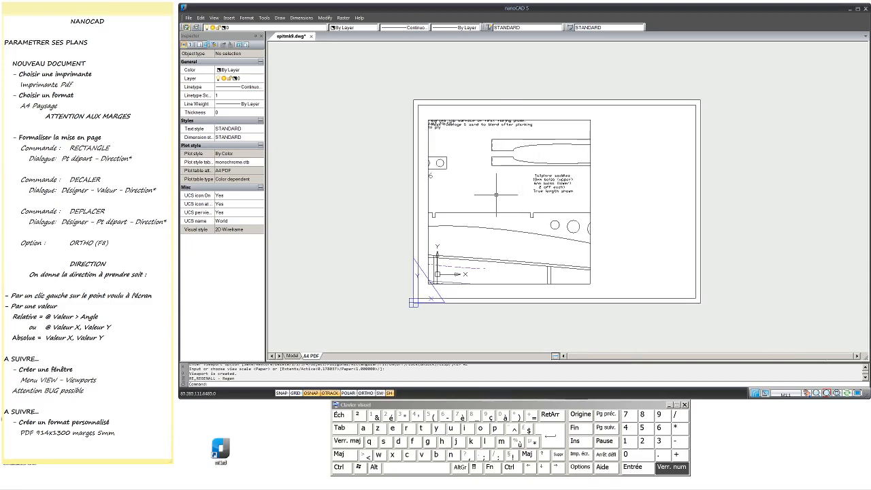
Activate the viewport, reframe its model view on the F1 fuselage sections and the aircraft's nose, and return to paper space
key("Escape")
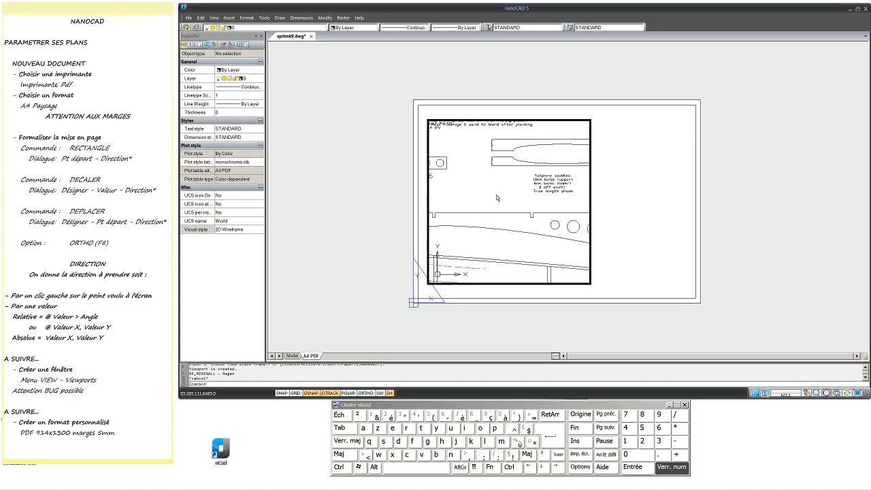
scroll(496, 195, "down", 5)
scroll(497, 195, "up", 2)
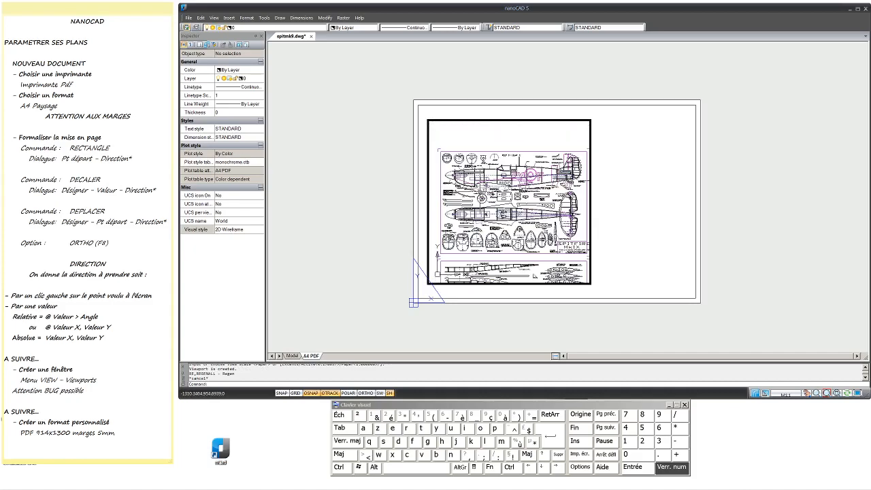
scroll(481, 193, "up", 5)
scroll(480, 192, "down", 4)
mouse_move(481, 167)
middle_mouse_down()
mouse_move(505, 174)
mouse_move(481, 159)
middle_mouse_up()
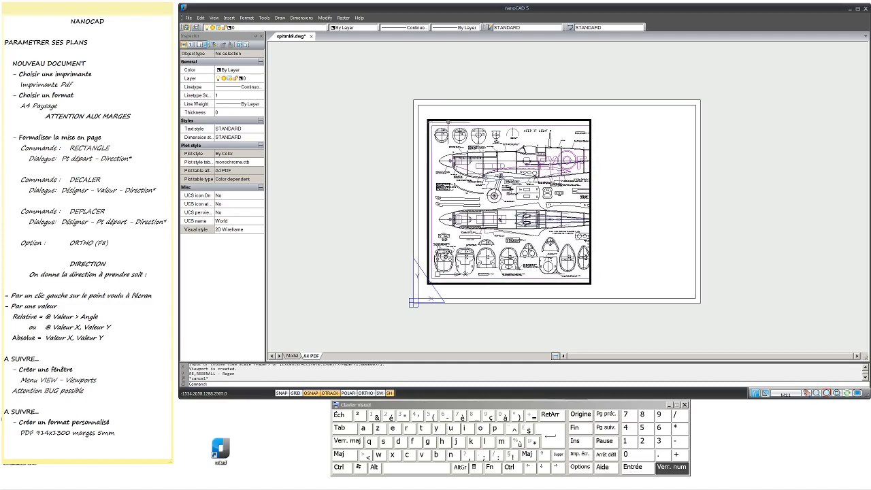
scroll(448, 123, "up", 5)
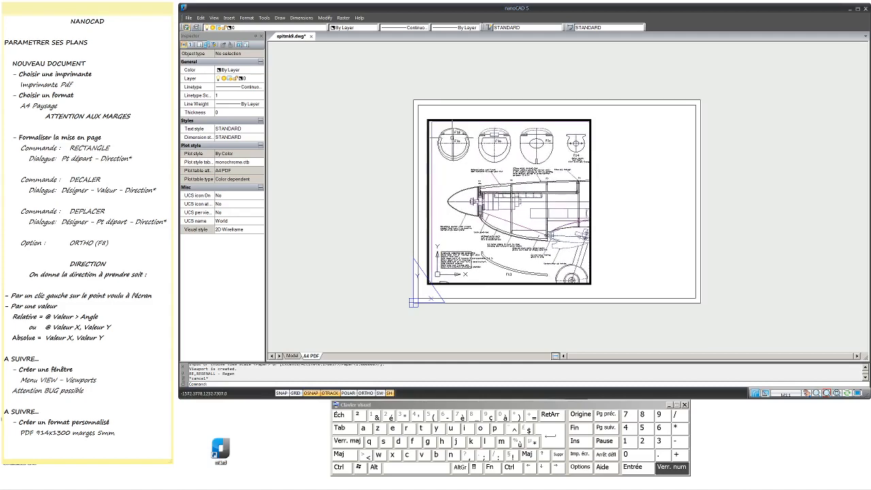
double_click(600, 172)
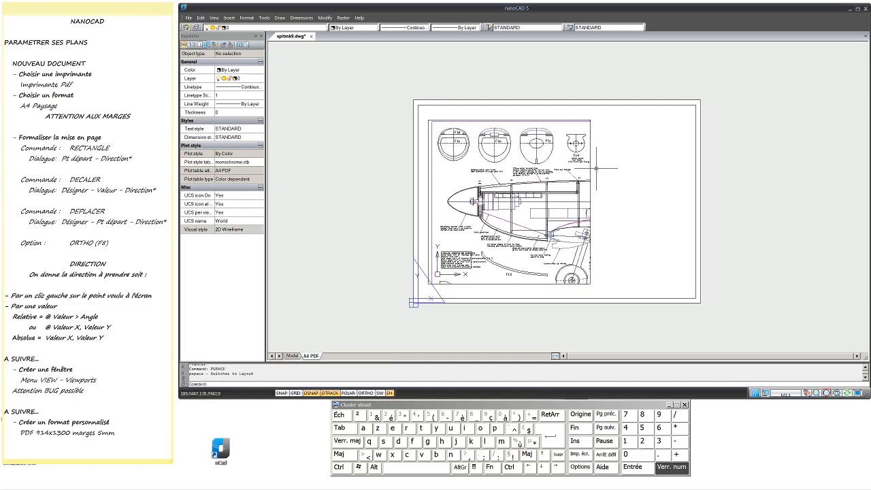
Shrink the viewport from its lower-right corner to about 134 × 47, around the top row's first three fuselage sections
left_click(590, 174)
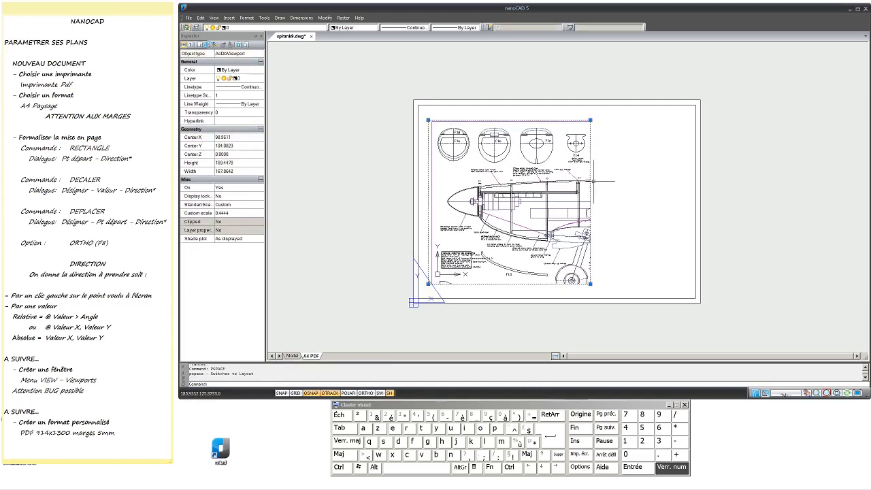
left_click(590, 284)
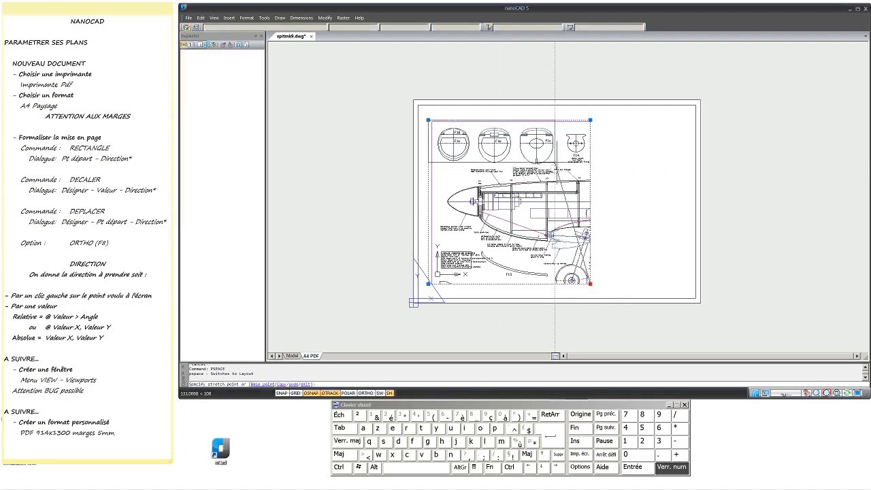
scroll(560, 174, "up", 5)
left_click(560, 175)
scroll(564, 180, "down", 5)
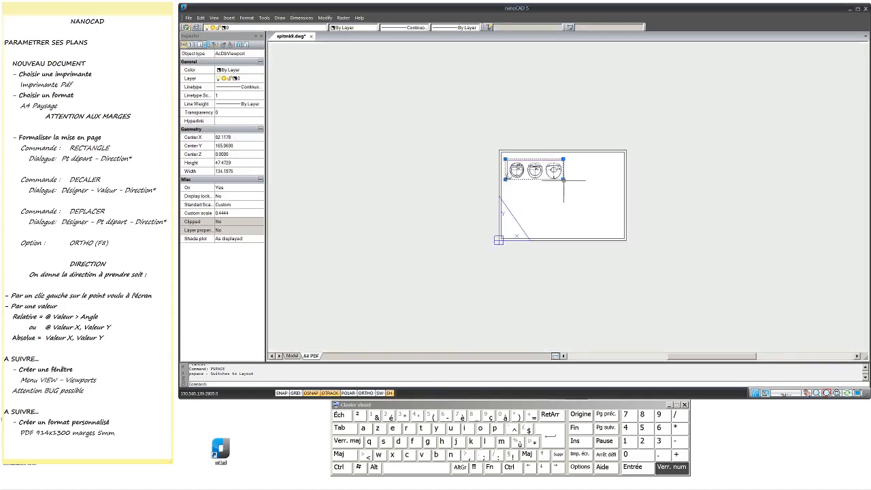
Move the viewport's upper-left corner inward past the drawing's border line, making it about 128 × 44, and clear the selection
scroll(531, 166, "up", 3)
scroll(460, 136, "up", 5)
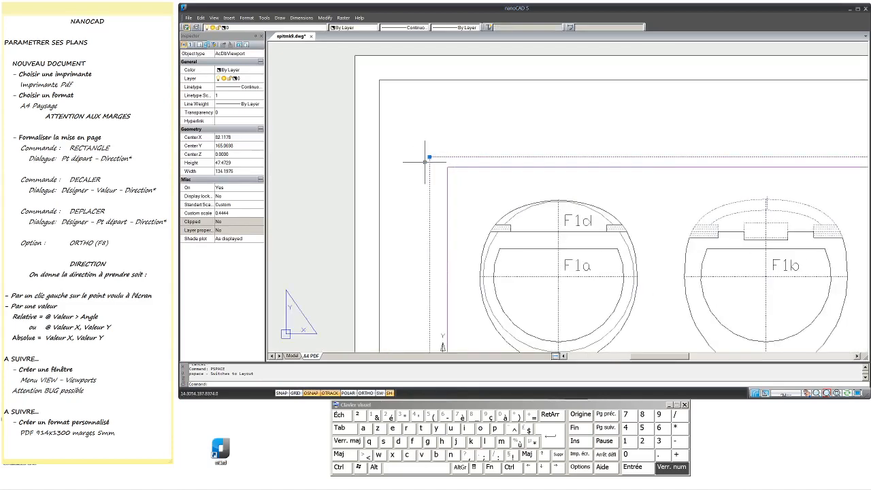
left_click(431, 156)
left_click(461, 173)
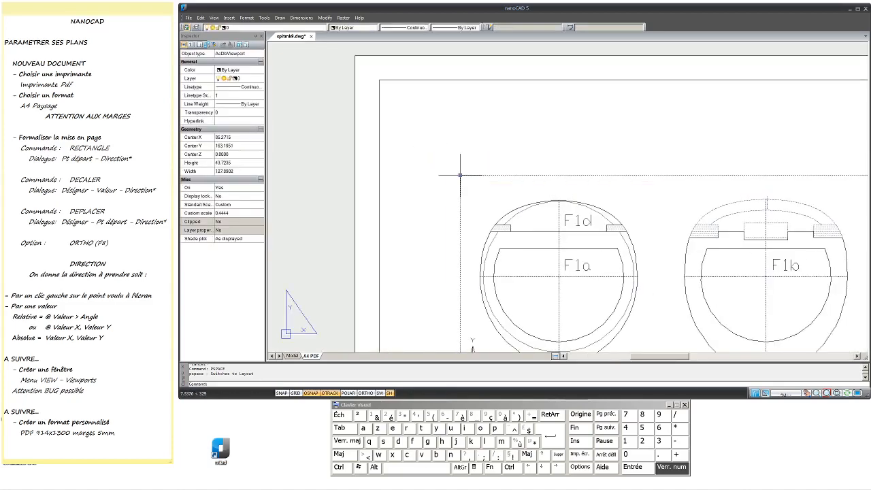
scroll(460, 173, "down", 5)
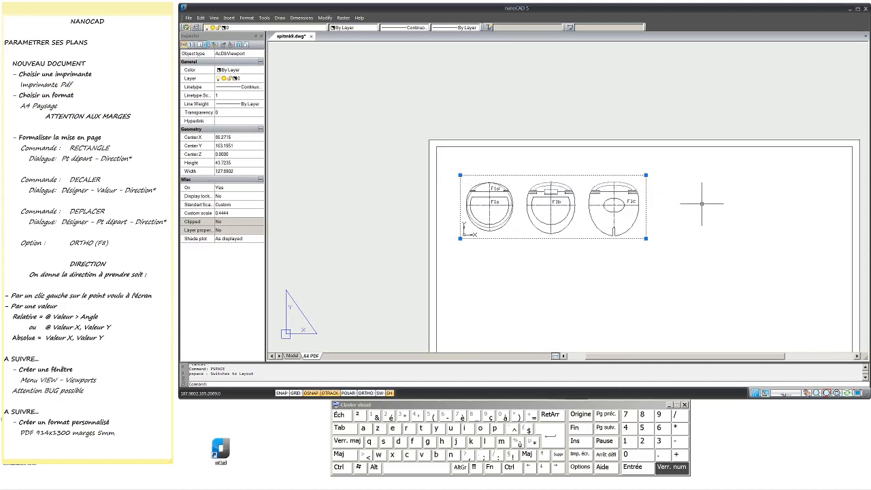
left_click(339, 415)
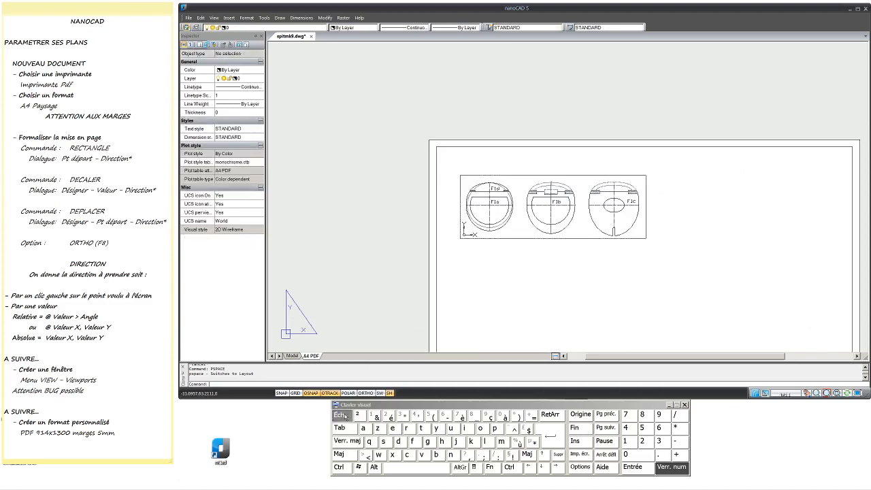
Select the viewport around the three fuselage sections and set its custom scale to 0.5
left_click(655, 215)
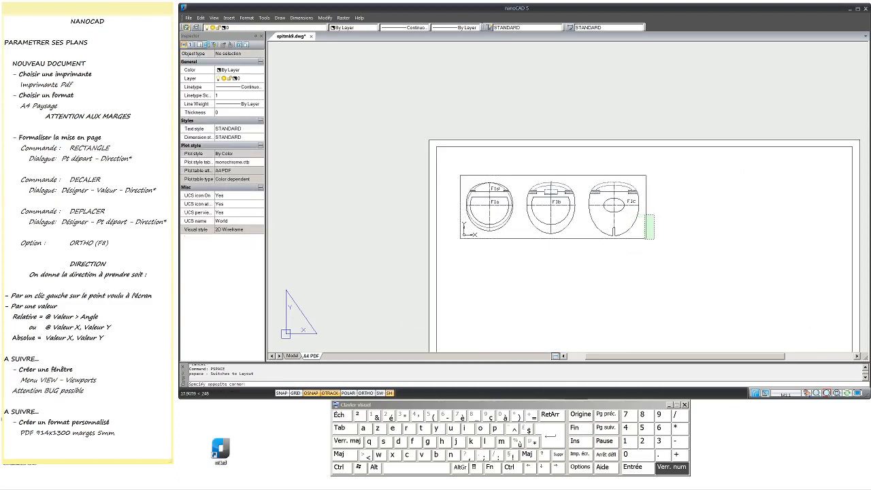
left_click(644, 239)
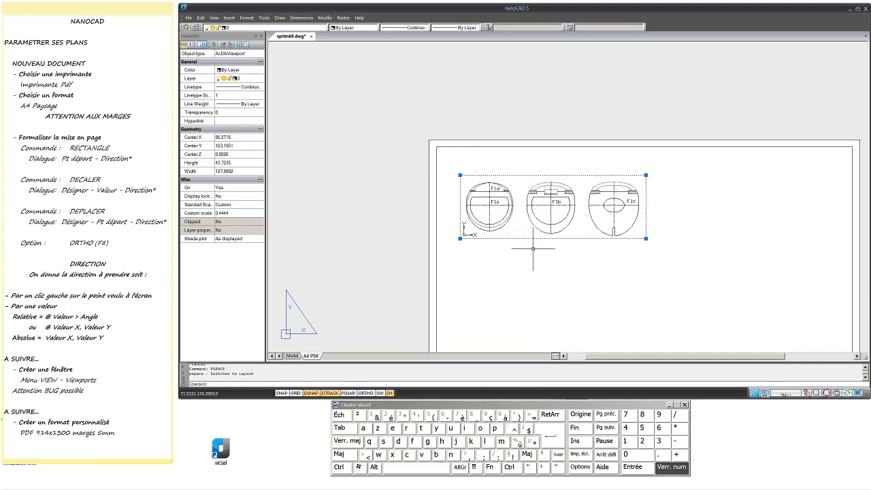
left_click(236, 213)
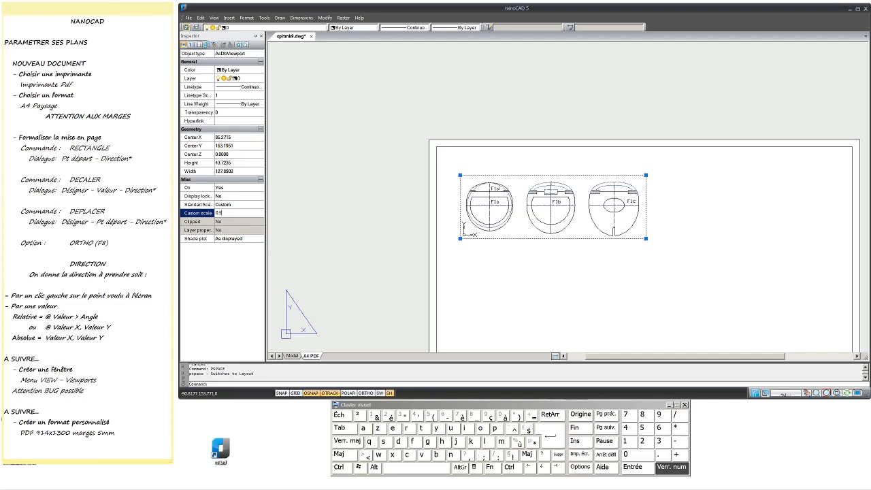
type("0.5")
key("Return")
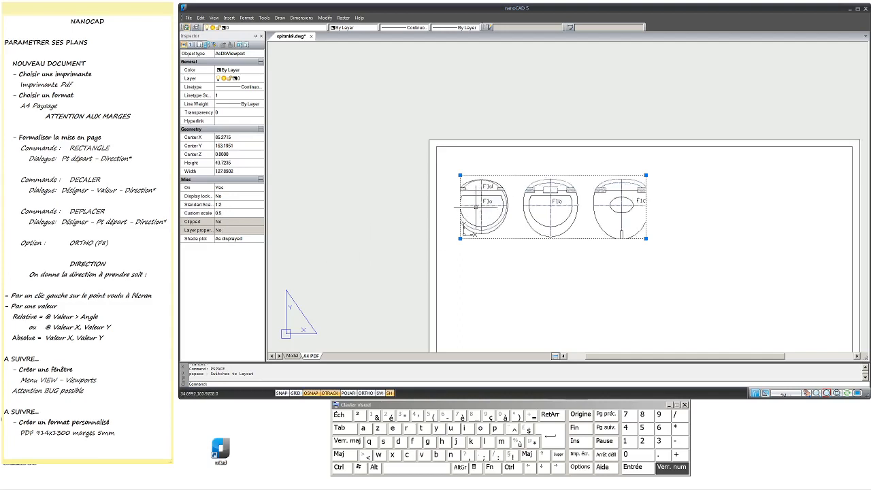
Stretch the viewport's upper-left corner to fit all of section F1a while excluding the border line, about 136 × 43 overall
left_click(460, 175)
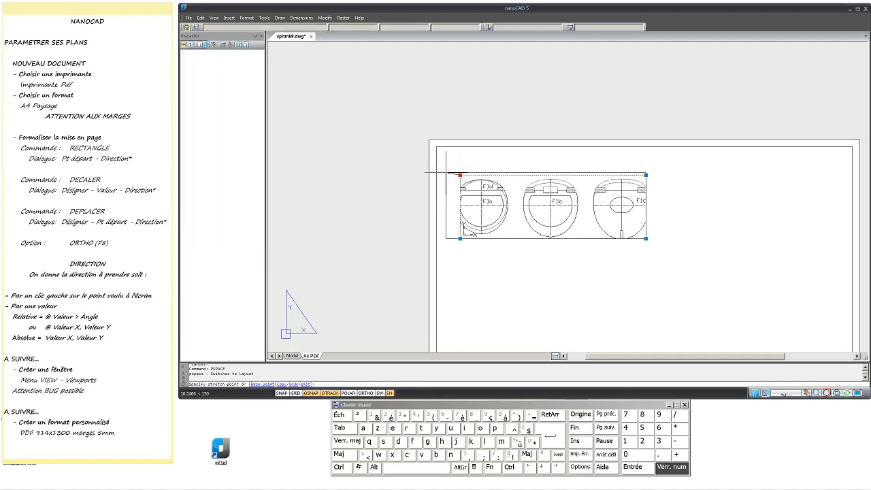
scroll(436, 175, "up", 5)
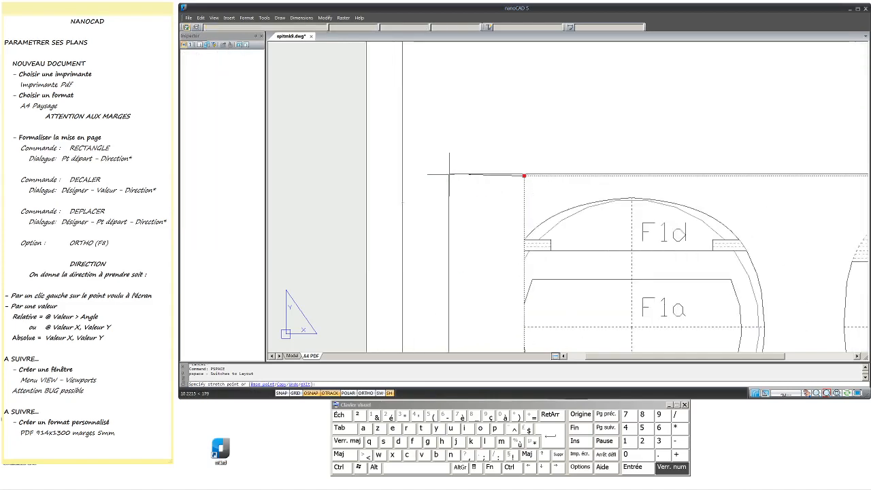
left_click(428, 173)
scroll(428, 173, "down", 5)
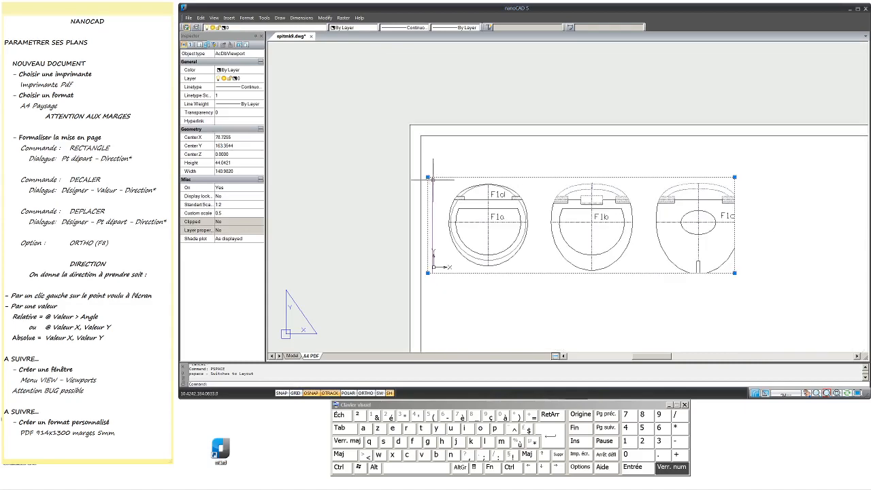
left_click(428, 177)
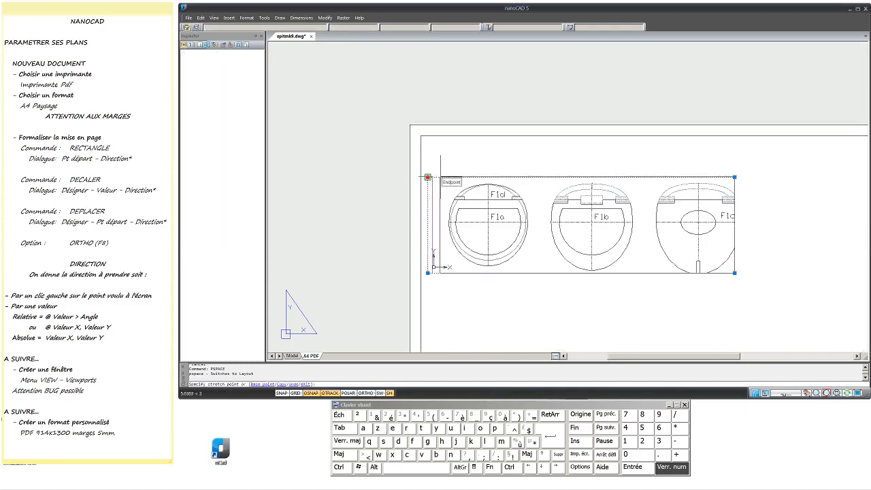
scroll(428, 177, "up", 5)
left_click(429, 177)
scroll(446, 197, "down", 4)
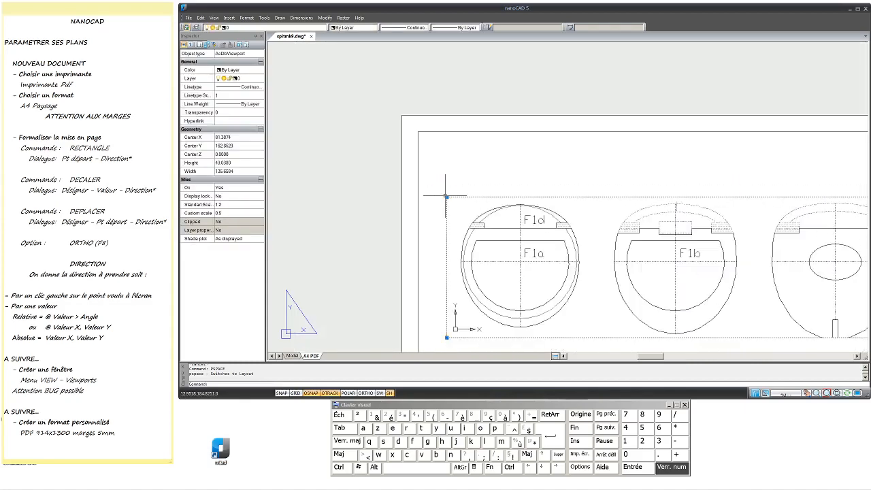
scroll(446, 196, "down", 2)
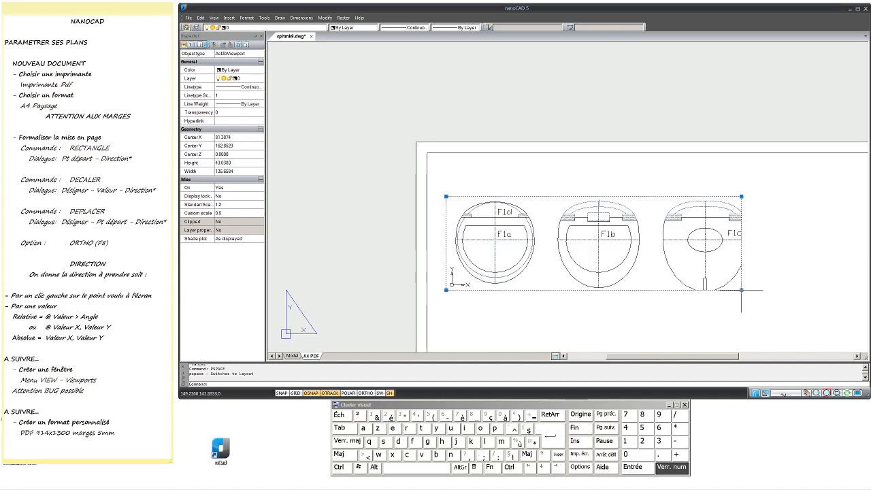
Stretch the viewport's lower-right corner to enclose section F1c and its label, about 147 × 46 overall, and clear the selection
left_click(742, 290)
left_click(765, 294)
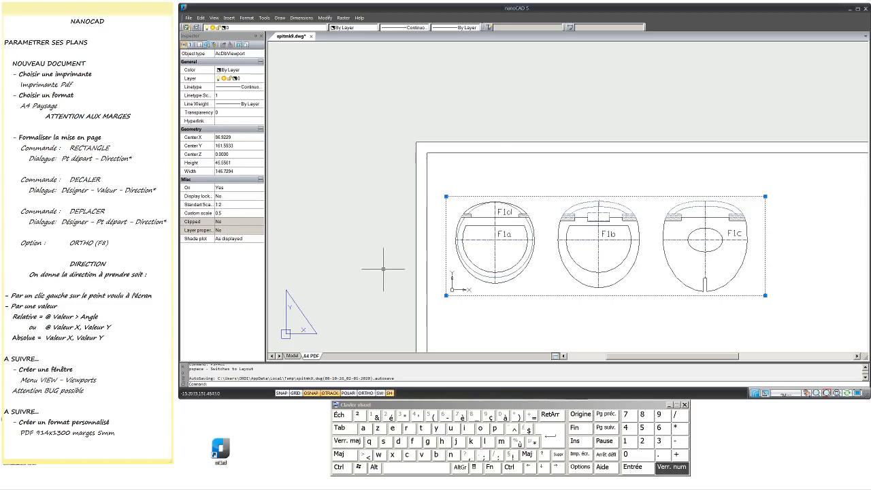
scroll(459, 268, "down", 3)
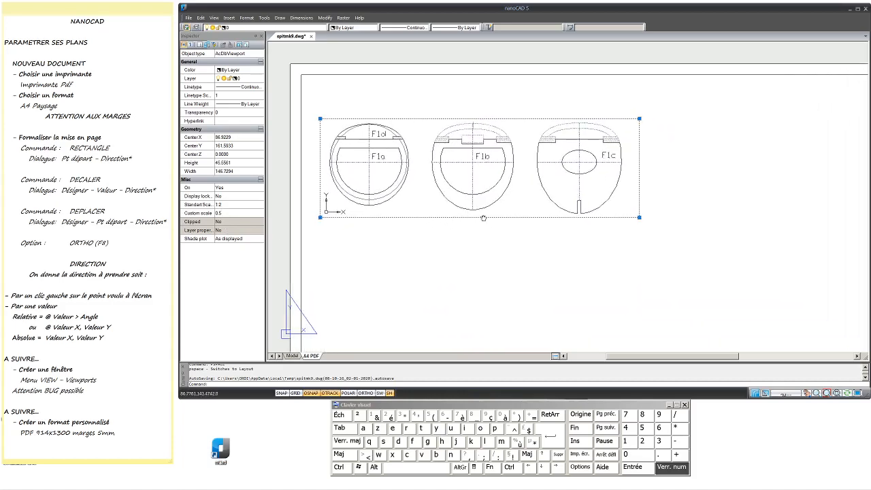
key("Escape")
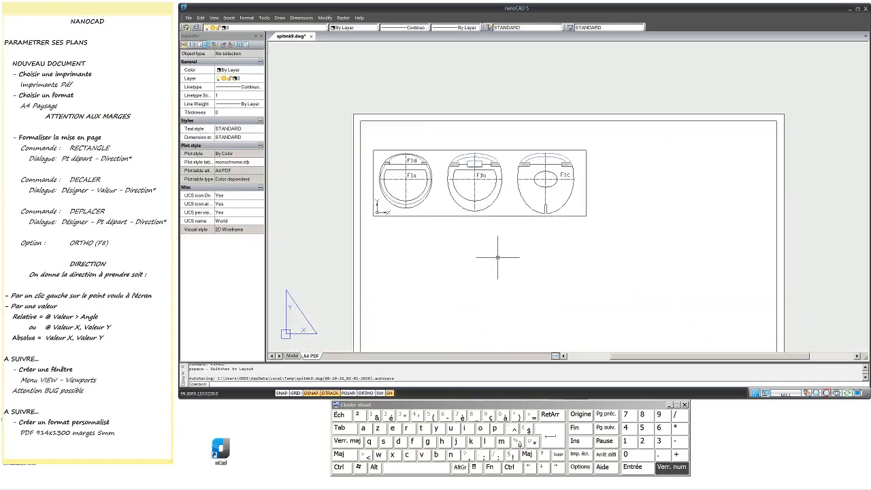
middle_click_drag(504, 247, 411, 189)
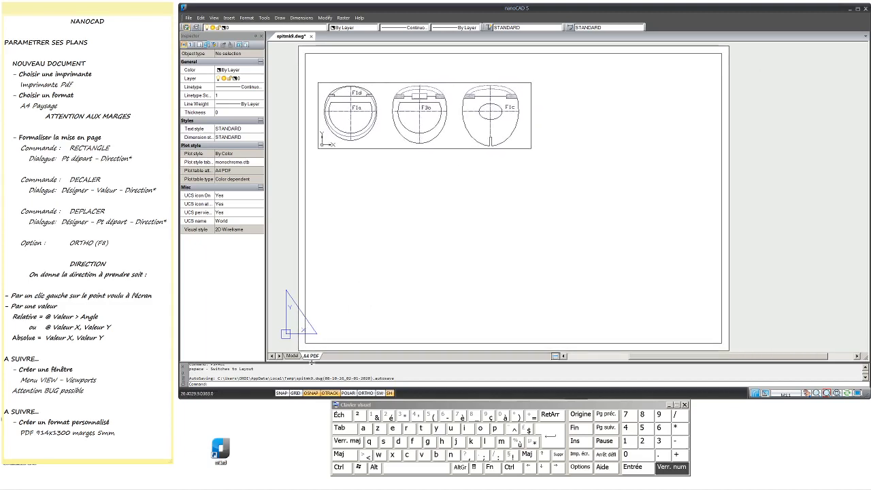